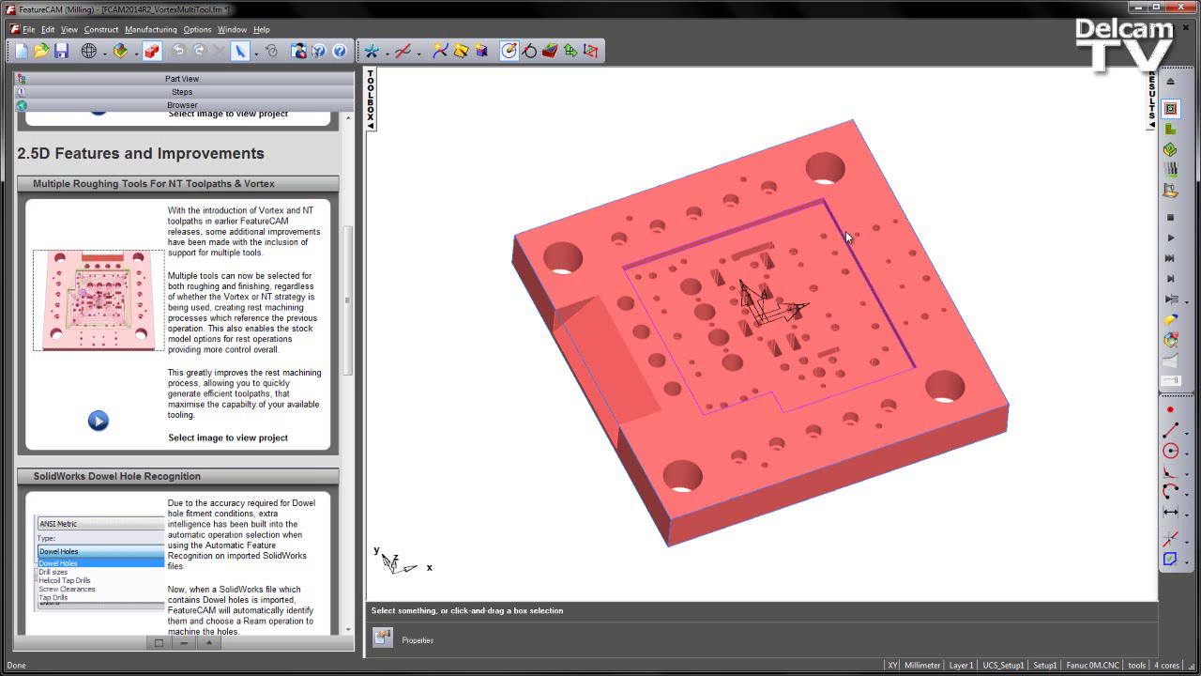
Step: Show the part's feature tree and review the strategy settings of the side_multi-rough_nt-spiral feature
left_click(259, 78)
middle_click_drag(726, 221, 610, 305)
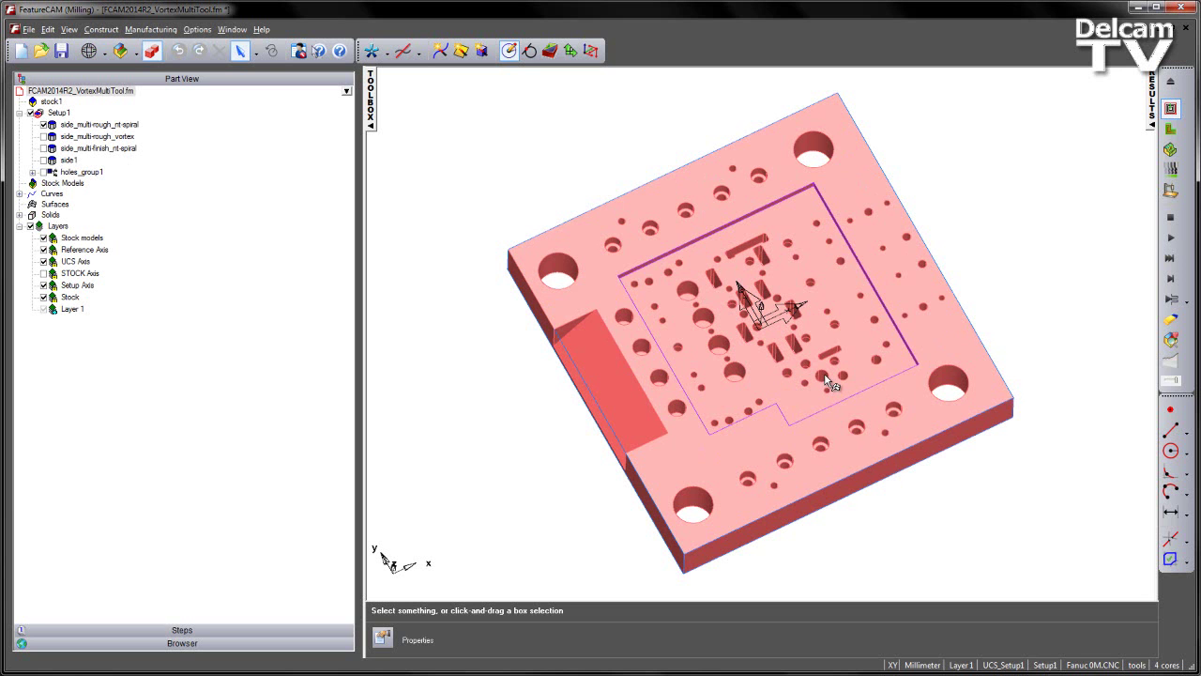
scroll(830, 338, "up", 5)
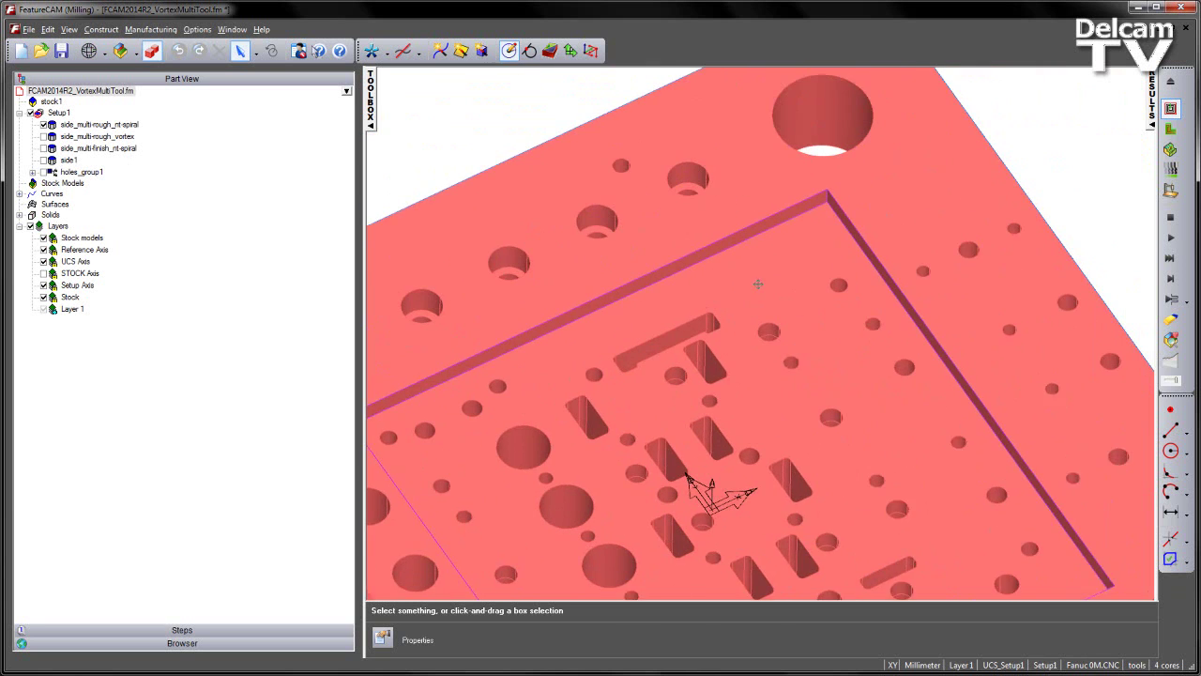
scroll(758, 284, "up", 3)
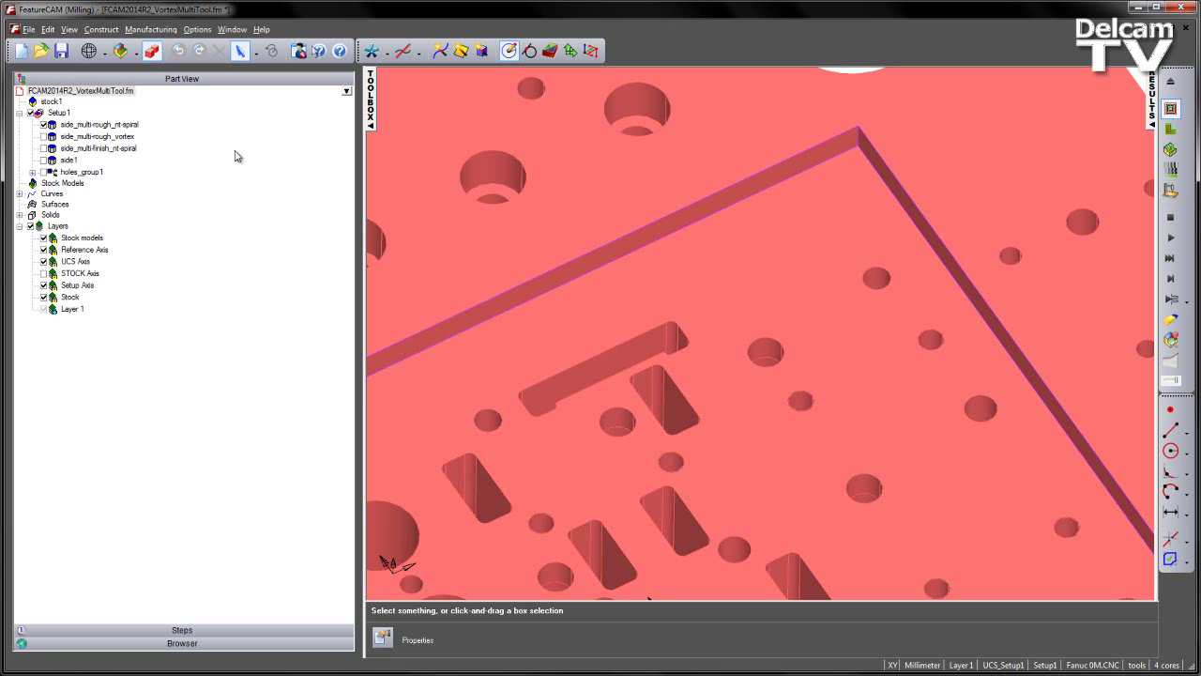
double_click(105, 126)
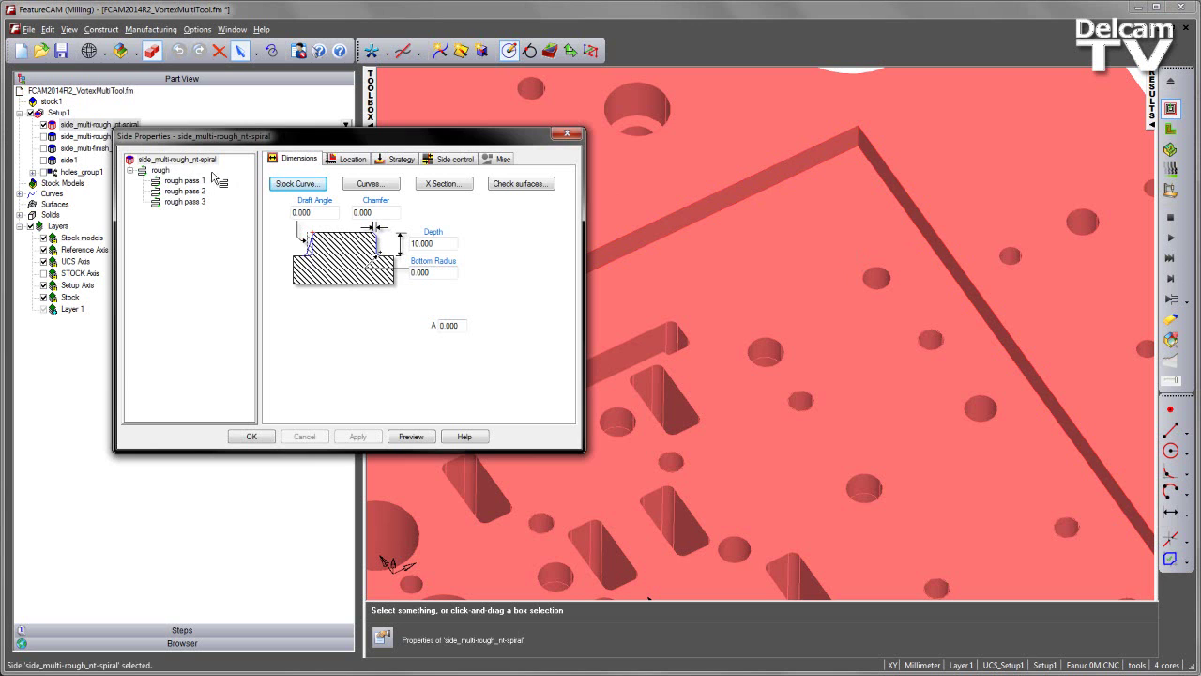
left_click(401, 160)
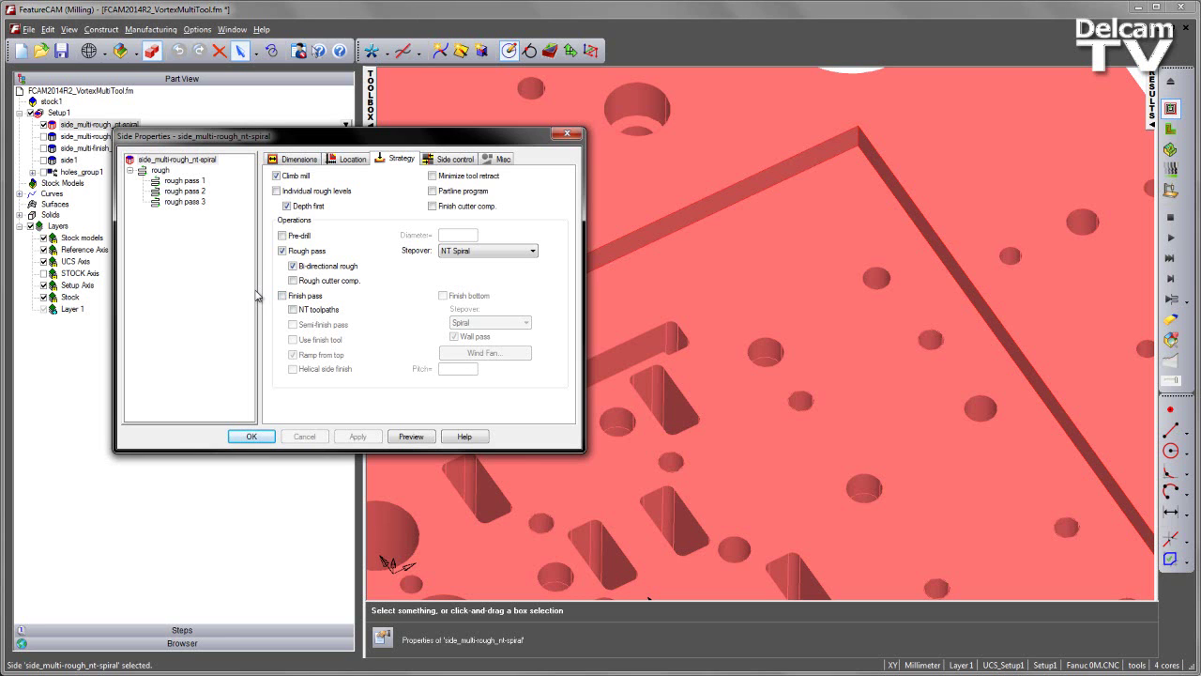
Step: Review the multiple rough diameters and the tool chosen for each of the three NT spiral rough passes, closing the properties without changes
left_click(159, 170)
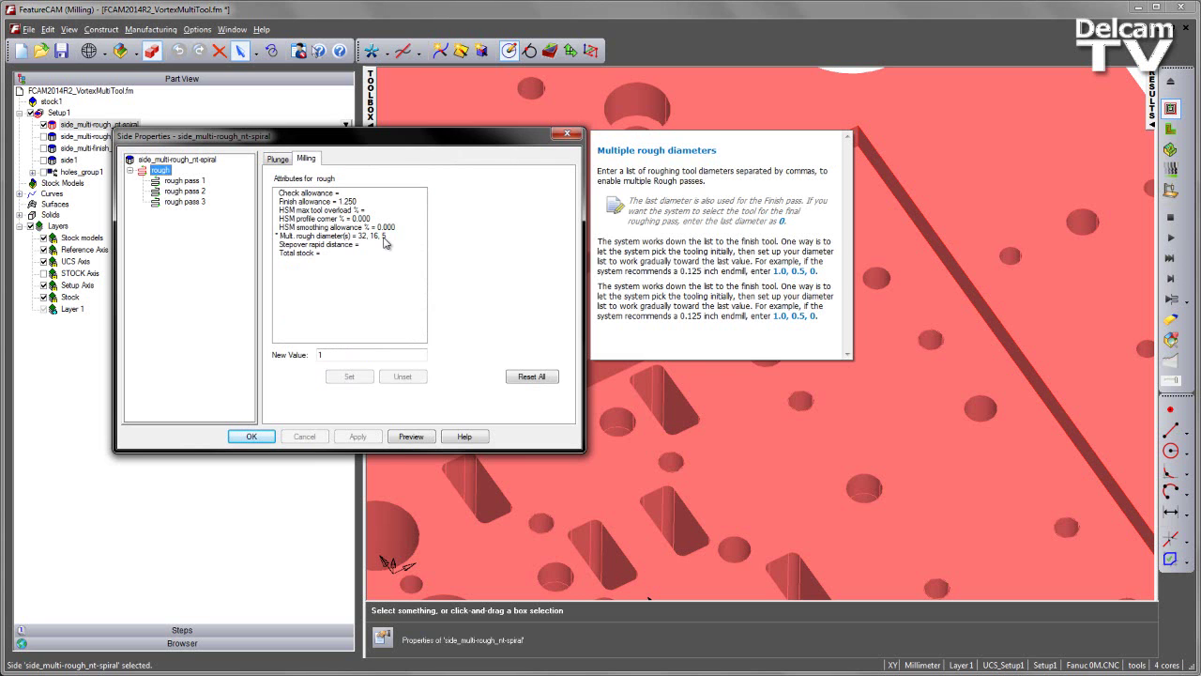
left_click(184, 180)
left_click(274, 160)
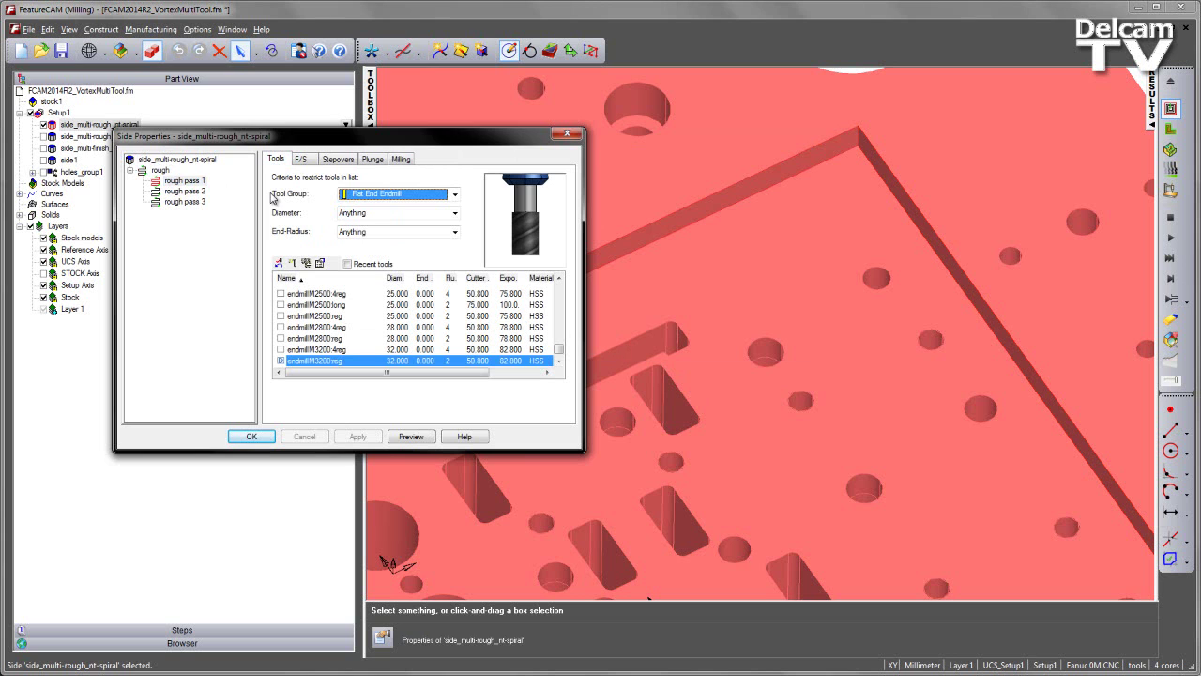
left_click(187, 192)
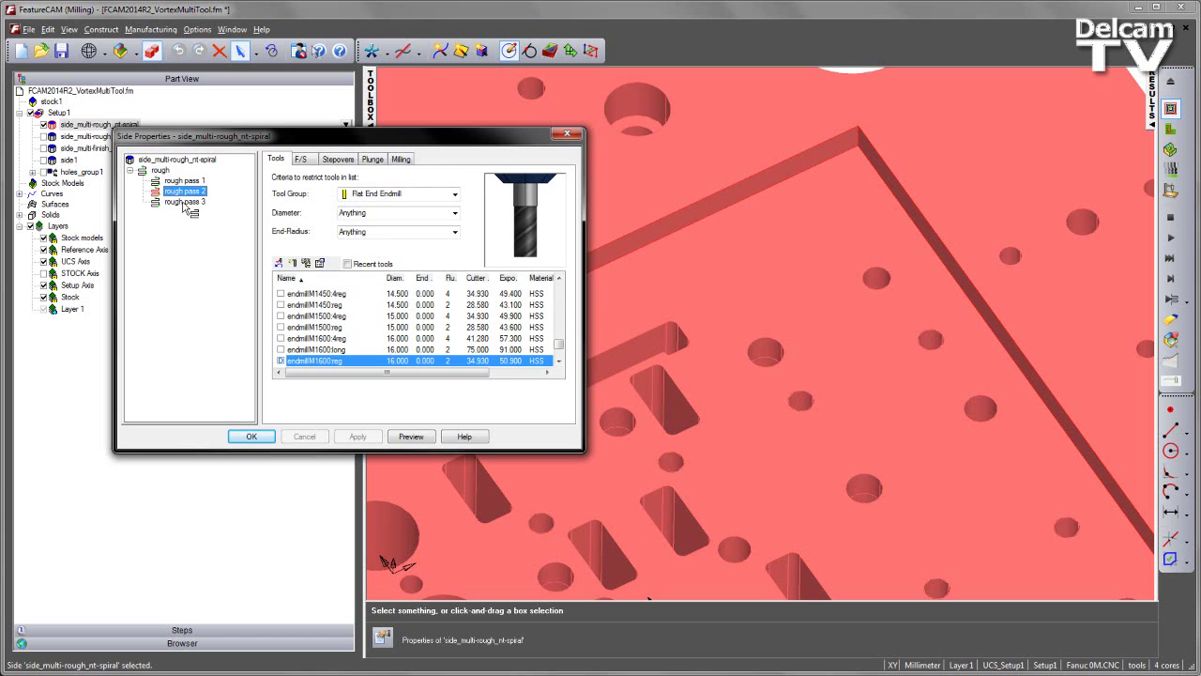
left_click(186, 202)
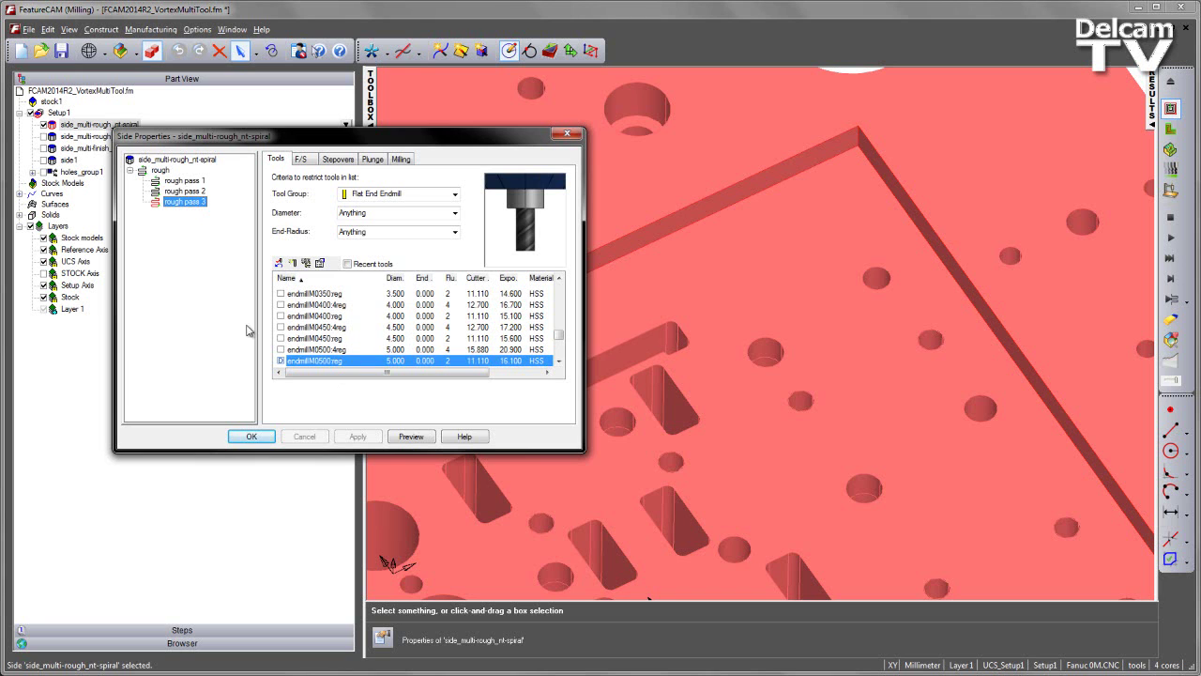
left_click(159, 171)
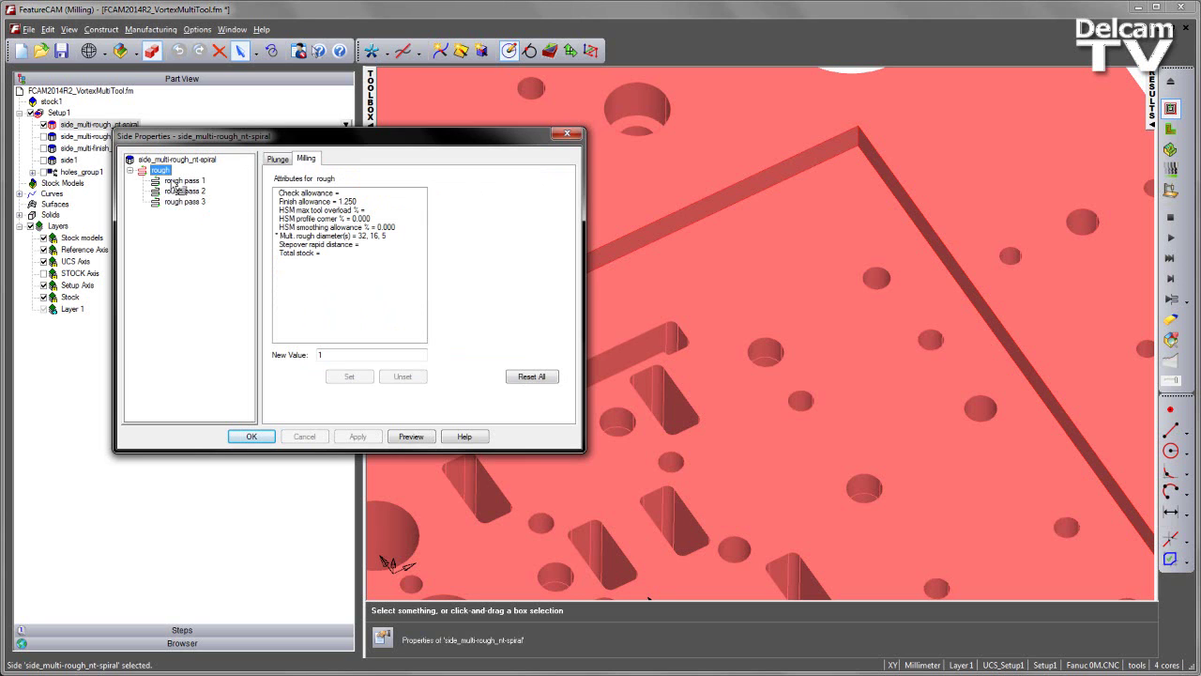
left_click_drag(191, 187, 197, 202)
left_click(566, 134)
Step: Simulate the NT spiral roughing toolpath and examine the rest passes in the pocket corner
left_click(1170, 237)
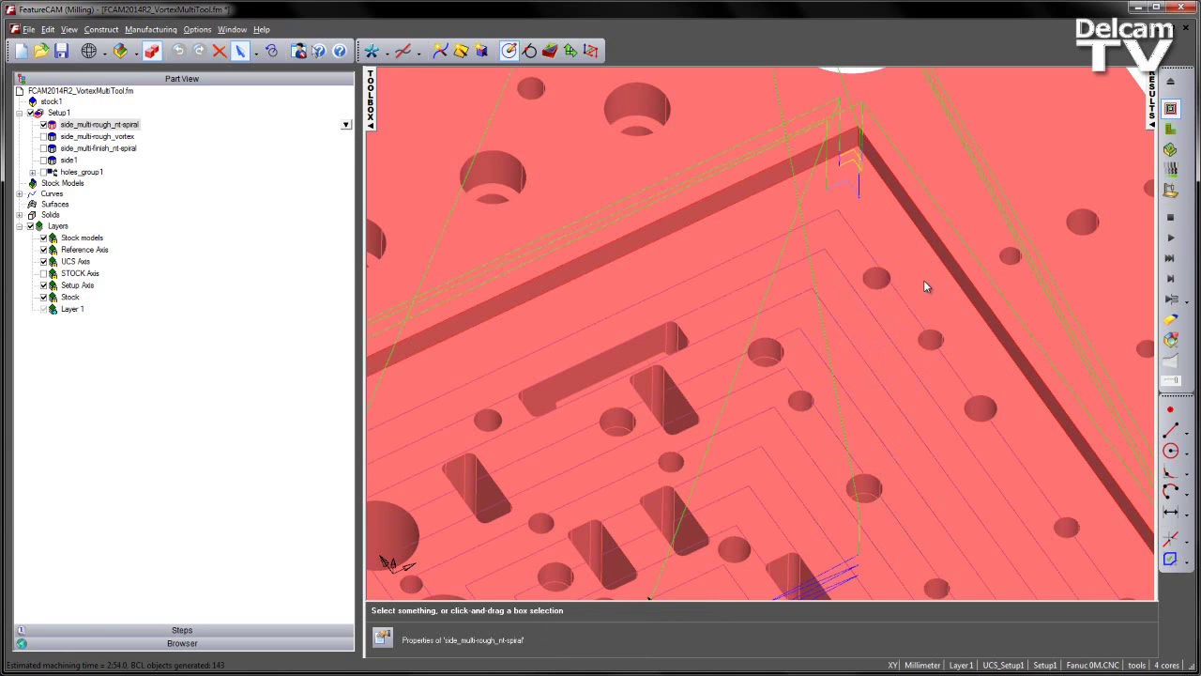
scroll(871, 251, "up", 3)
scroll(845, 299, "down", 1)
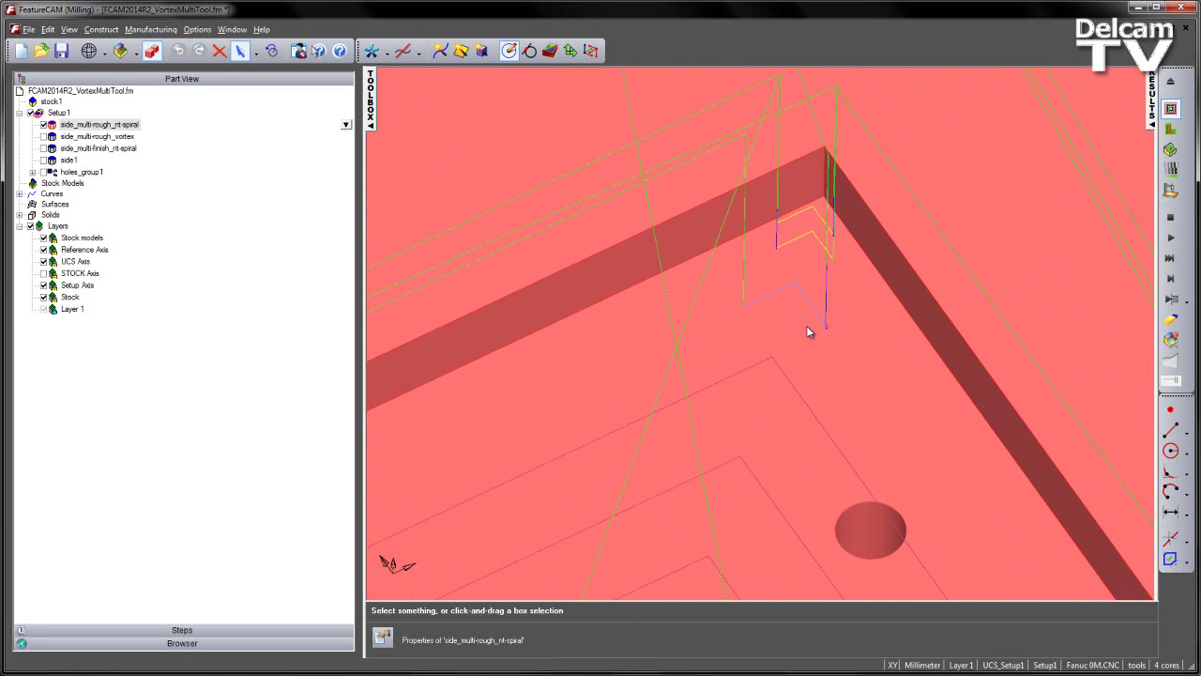
Step: Set HSM max tool overload % to 1 for rough pass 3 of side_multi-rough_nt-spiral and apply it
double_click(84, 125)
left_click(183, 202)
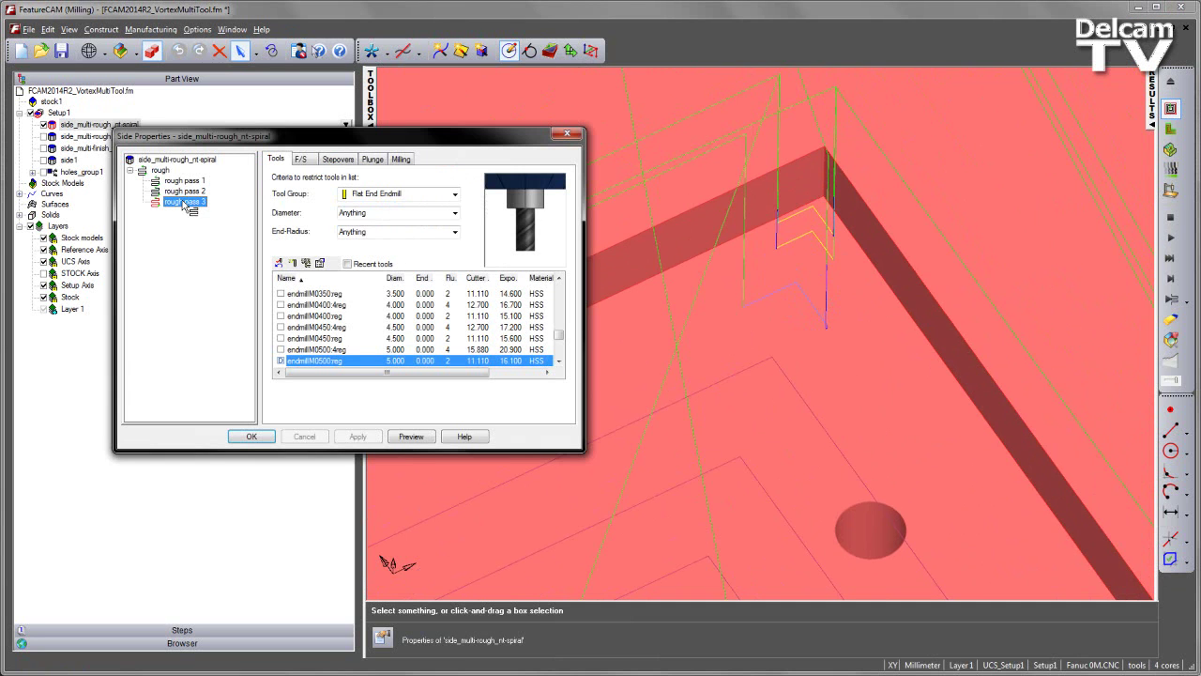
left_click(410, 163)
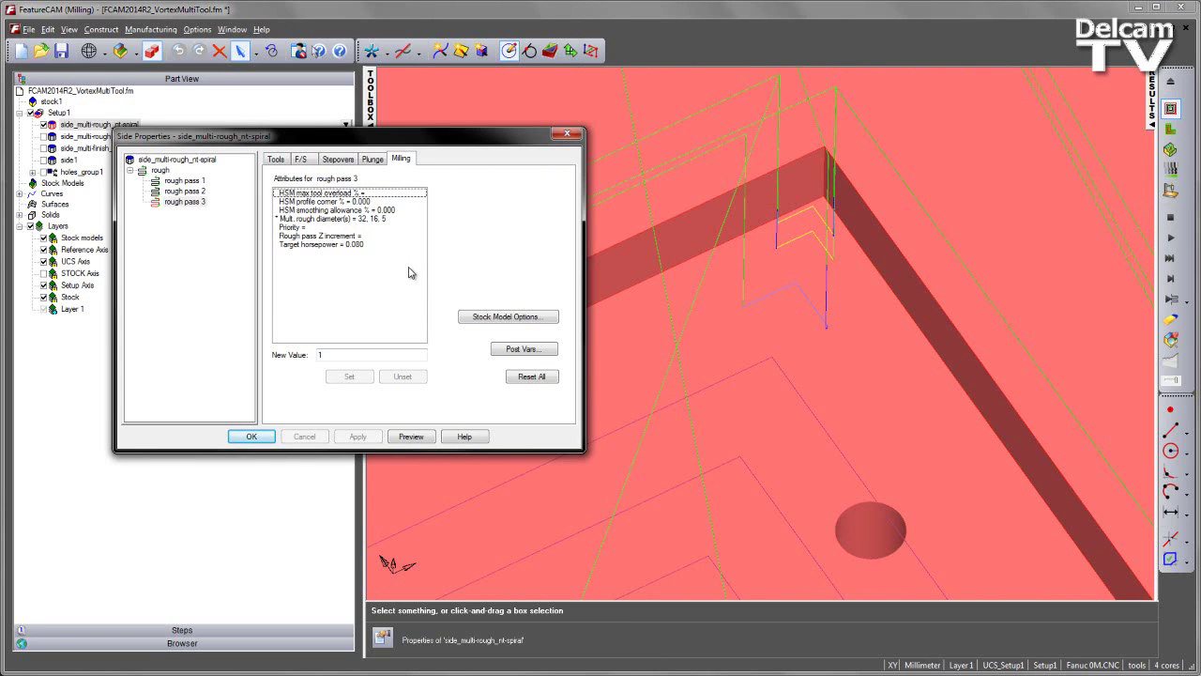
mouse_move(409, 270)
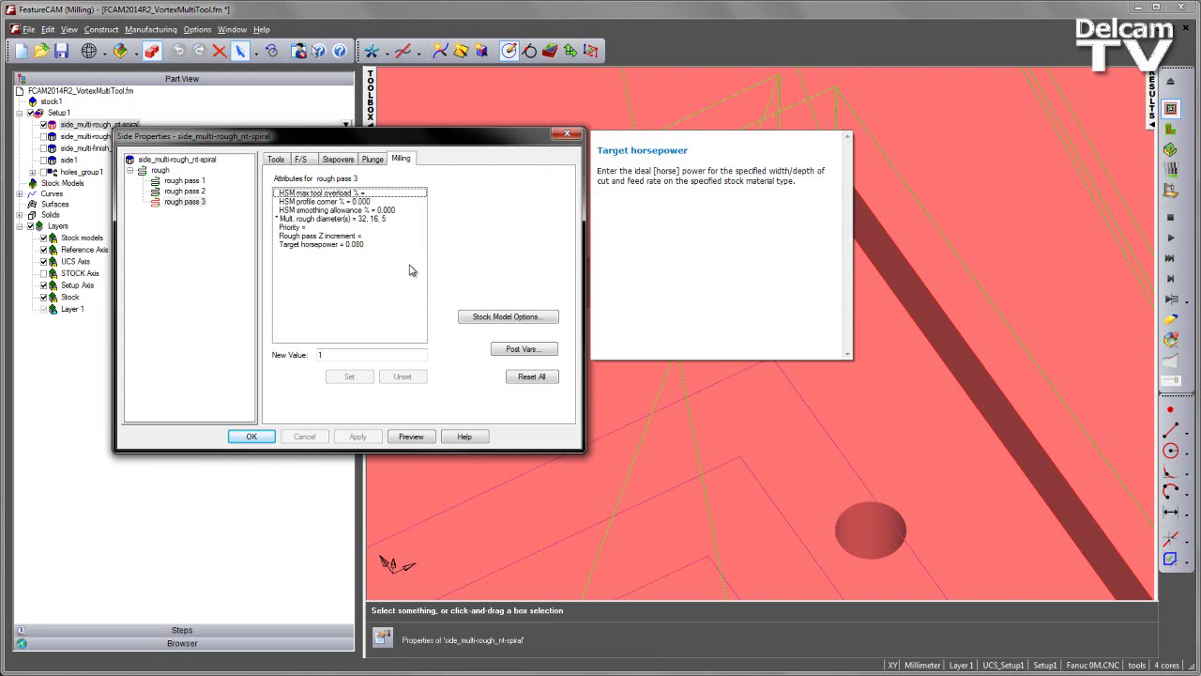
left_click(339, 194)
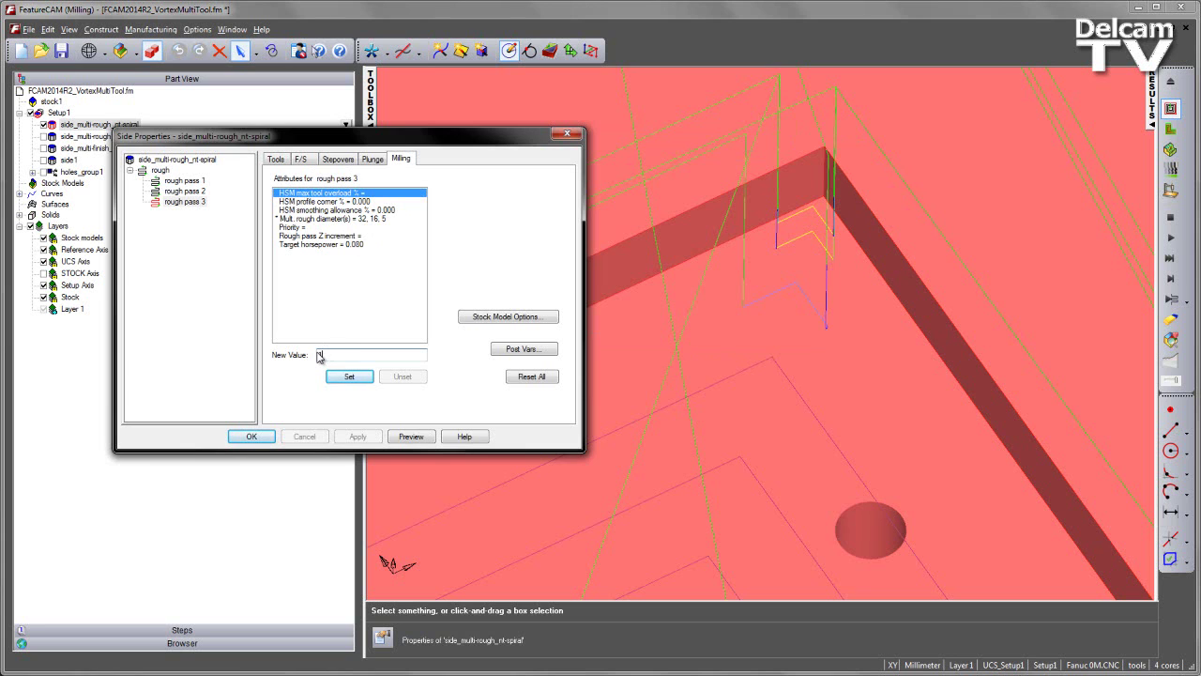
type("1")
left_click(362, 380)
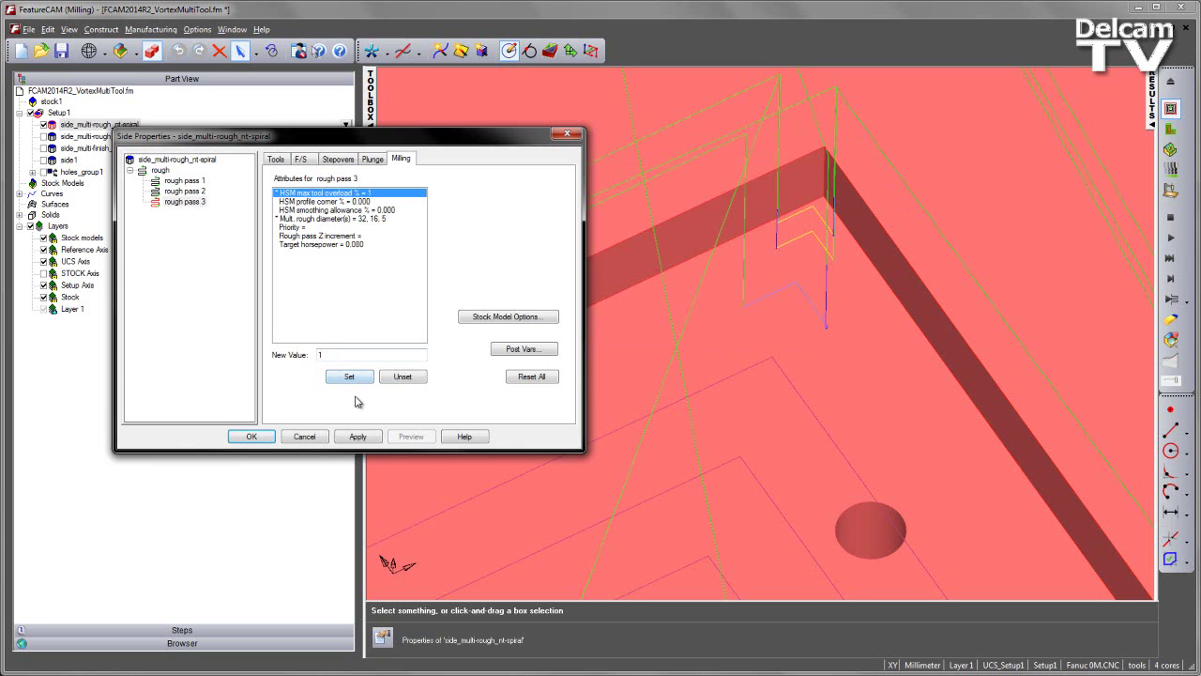
left_click(358, 436)
left_click(268, 438)
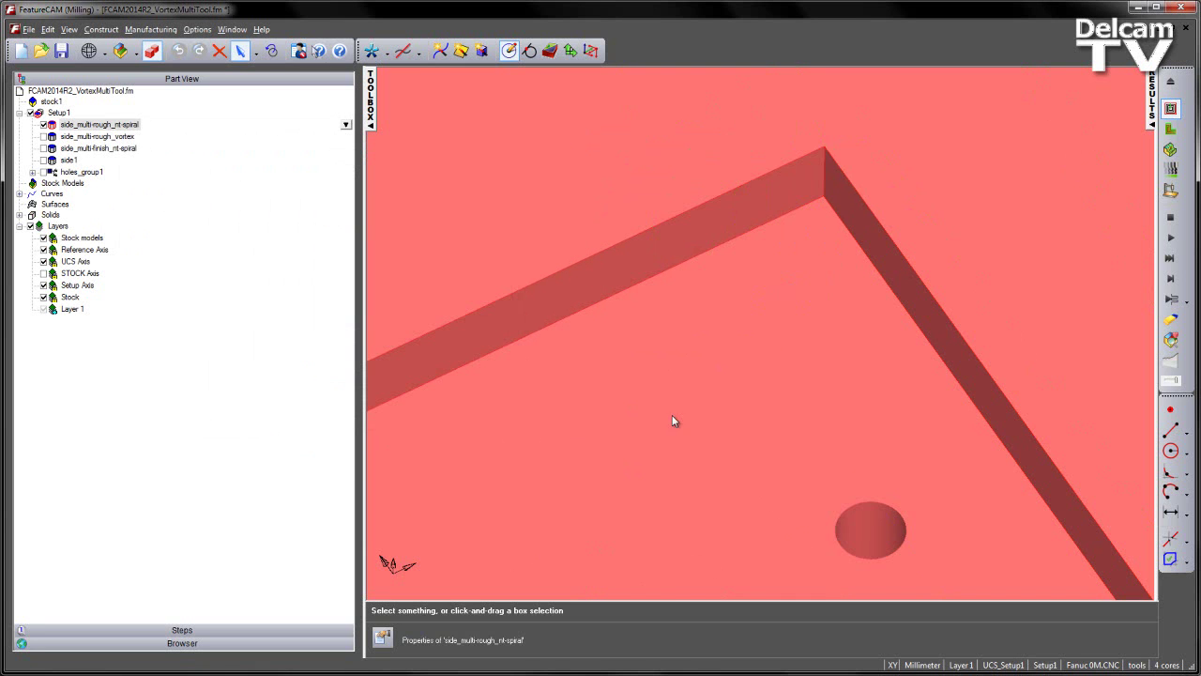
Step: Rerun the NT spiral simulation, examine the rough pass 3 toolpath in the pocket corner, and clear the simulation
left_click(1171, 237)
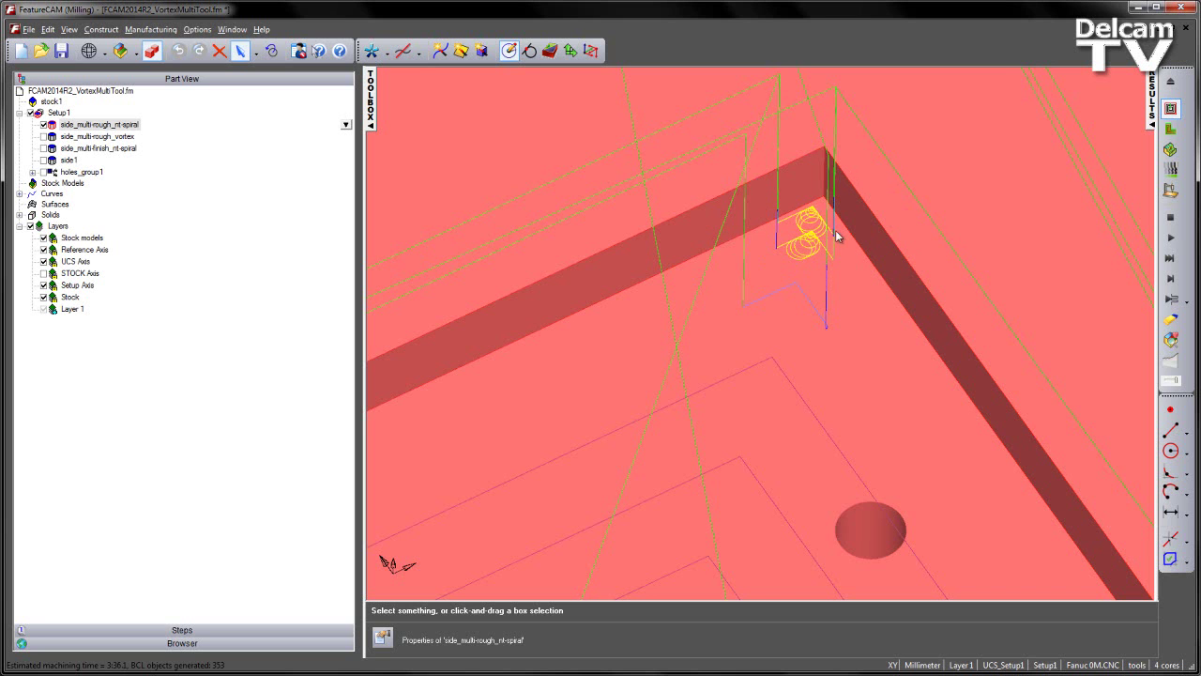
scroll(855, 301, "up", 3)
middle_click_drag(842, 252, 832, 343)
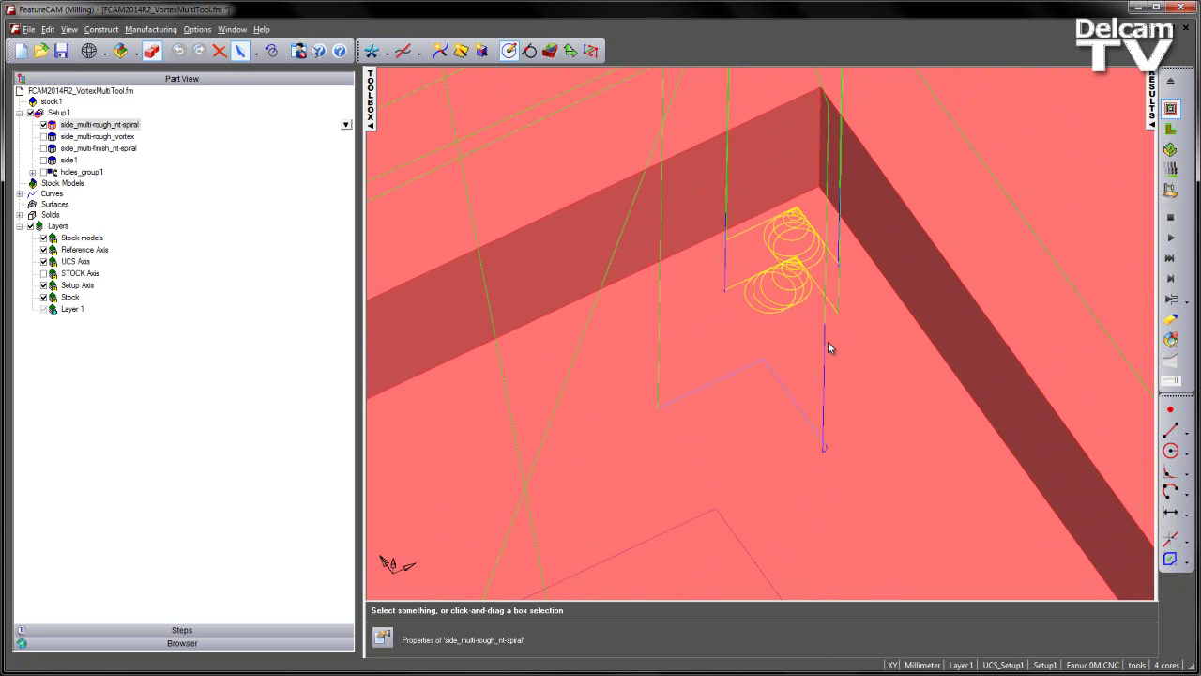
left_click(1170, 217)
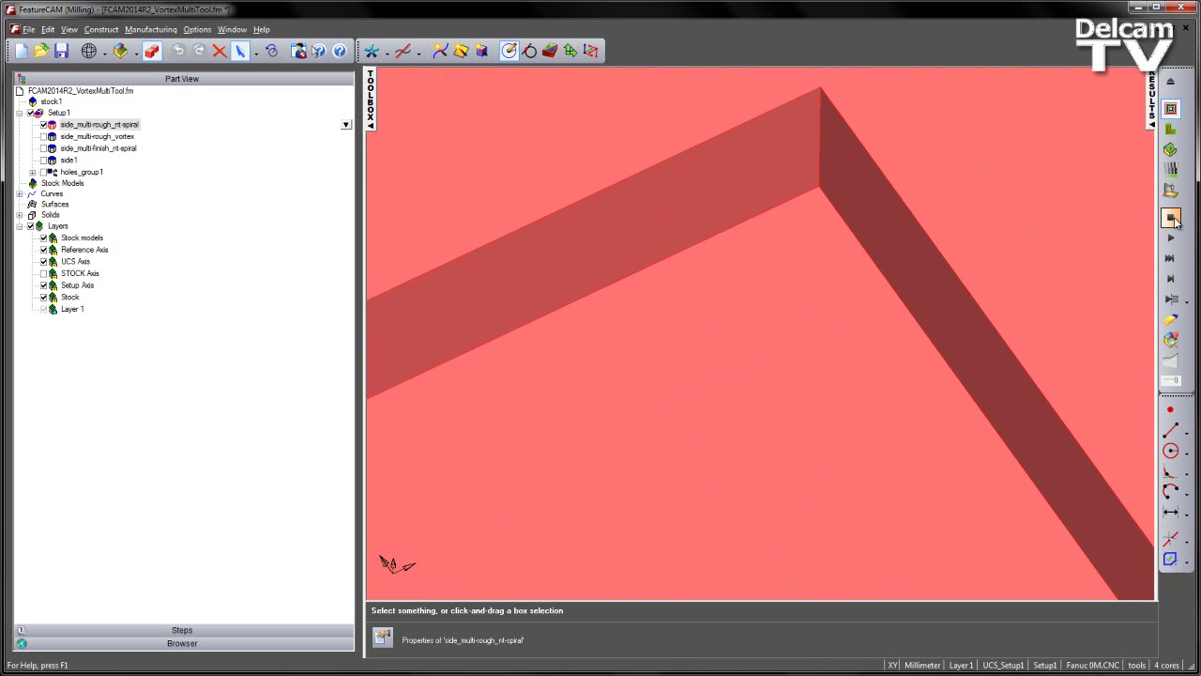
Step: Disable side_multi-rough_nt-spiral, enable side_multi-rough_vortex, and show the Vortex feature's strategy settings
left_click(44, 124)
left_click(43, 136)
double_click(98, 137)
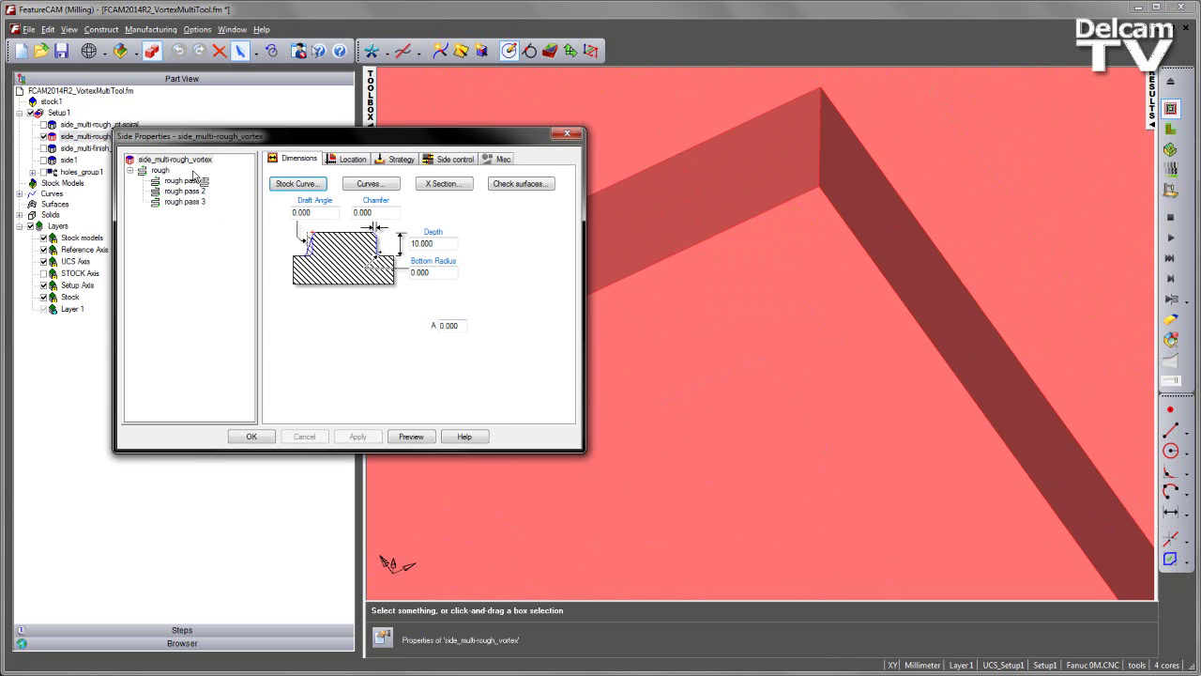
left_click(398, 159)
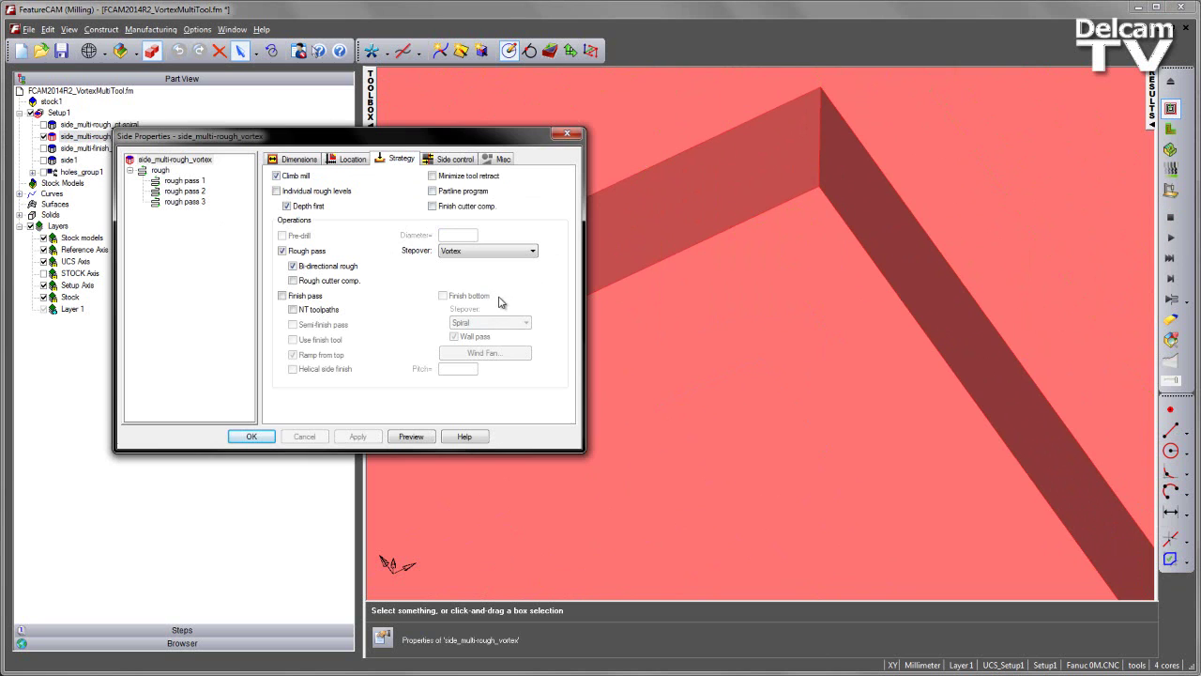
Step: Review the tool assigned to each of the three Vortex rough passes and close the feature's properties
left_click_drag(155, 170, 216, 264)
left_click(185, 180)
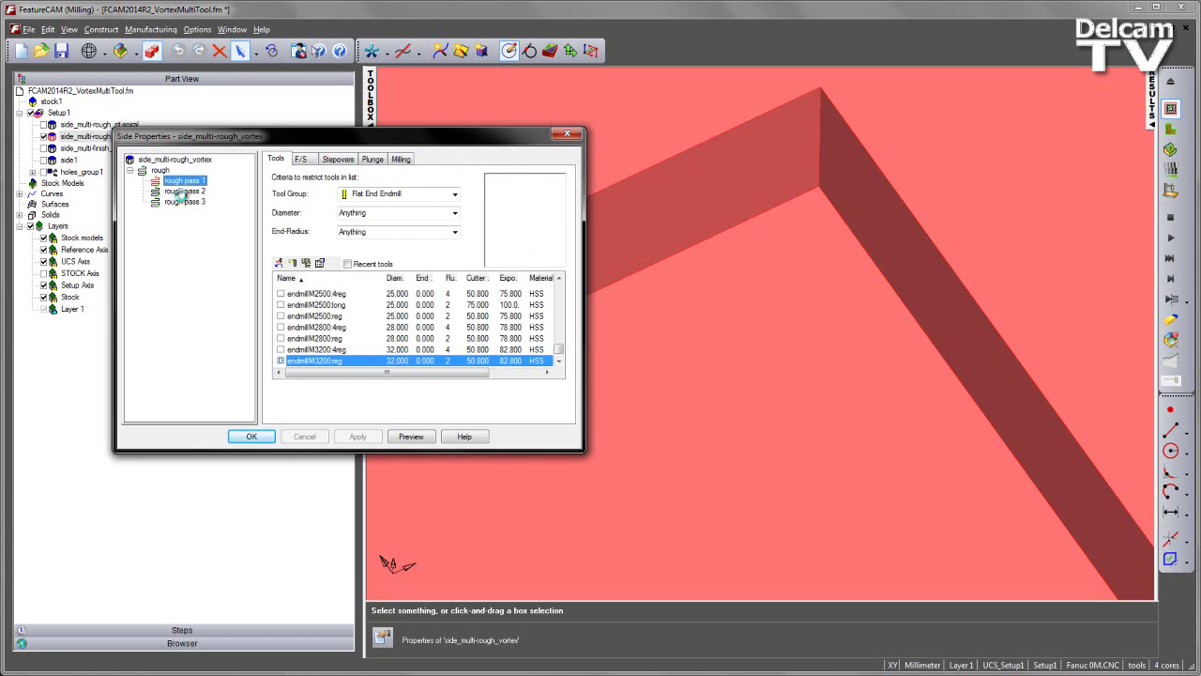
left_click(184, 191)
left_click(184, 201)
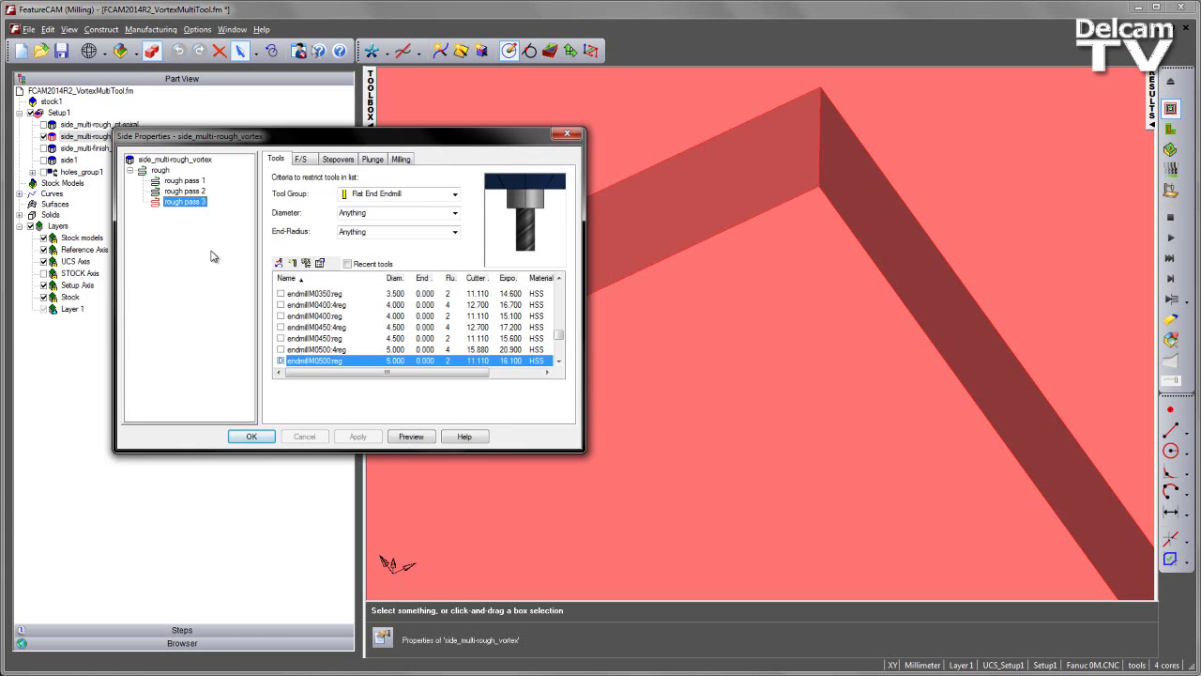
left_click(253, 436)
Step: Simulate the Vortex roughing toolpath, examine its rest passes in the pocket corner, and clear the simulation
left_click(1171, 241)
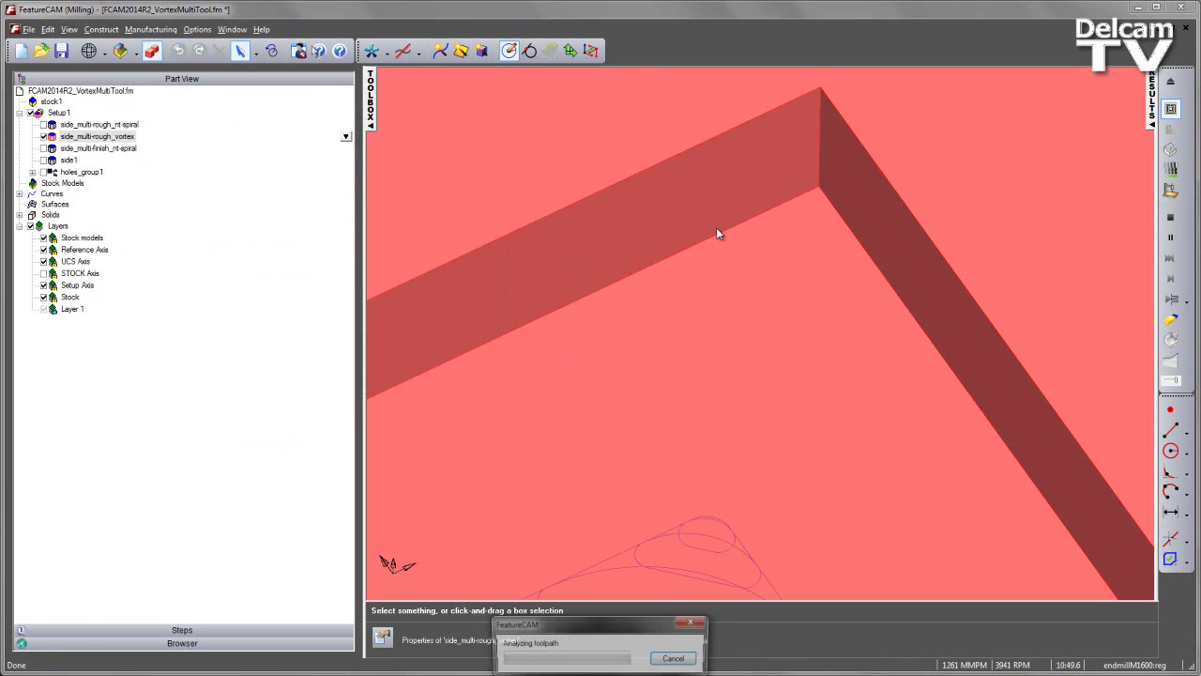
middle_click_drag(715, 227, 777, 381)
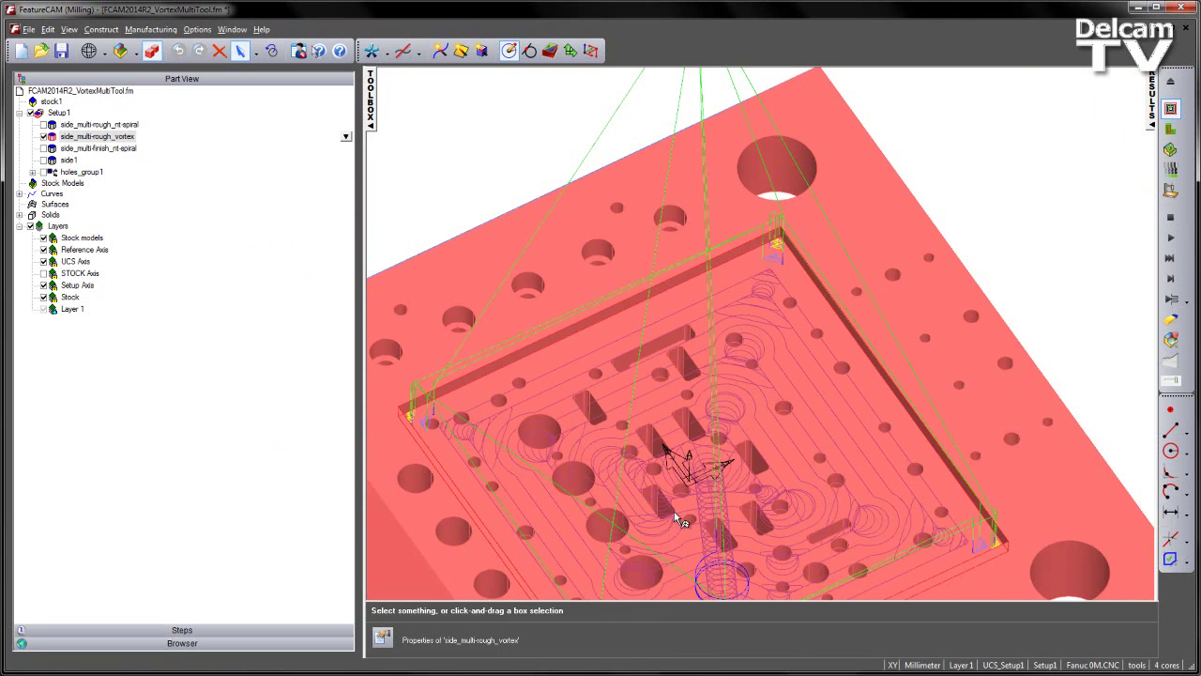
scroll(782, 337, "up", 5)
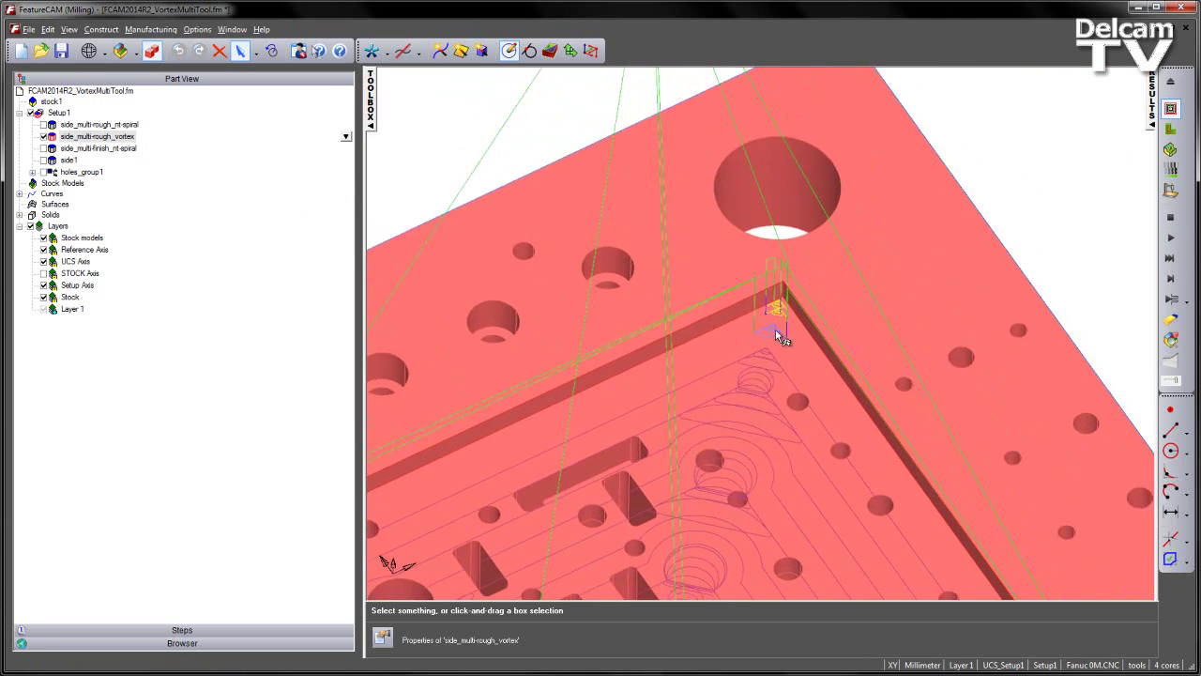
scroll(780, 336, "up", 3)
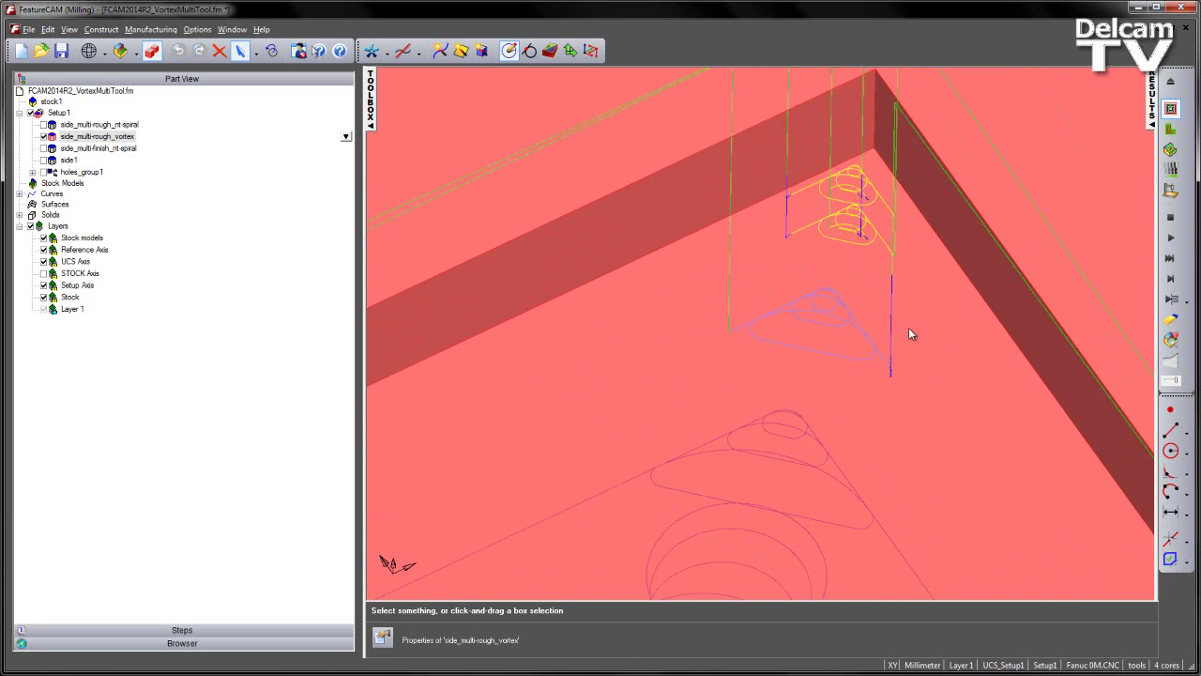
left_click(1170, 218)
Step: Disable side_multi-rough_vortex, enable side_multi-finish_nt-spiral, and show the finishing feature's strategy settings
left_click(43, 136)
left_click(104, 148)
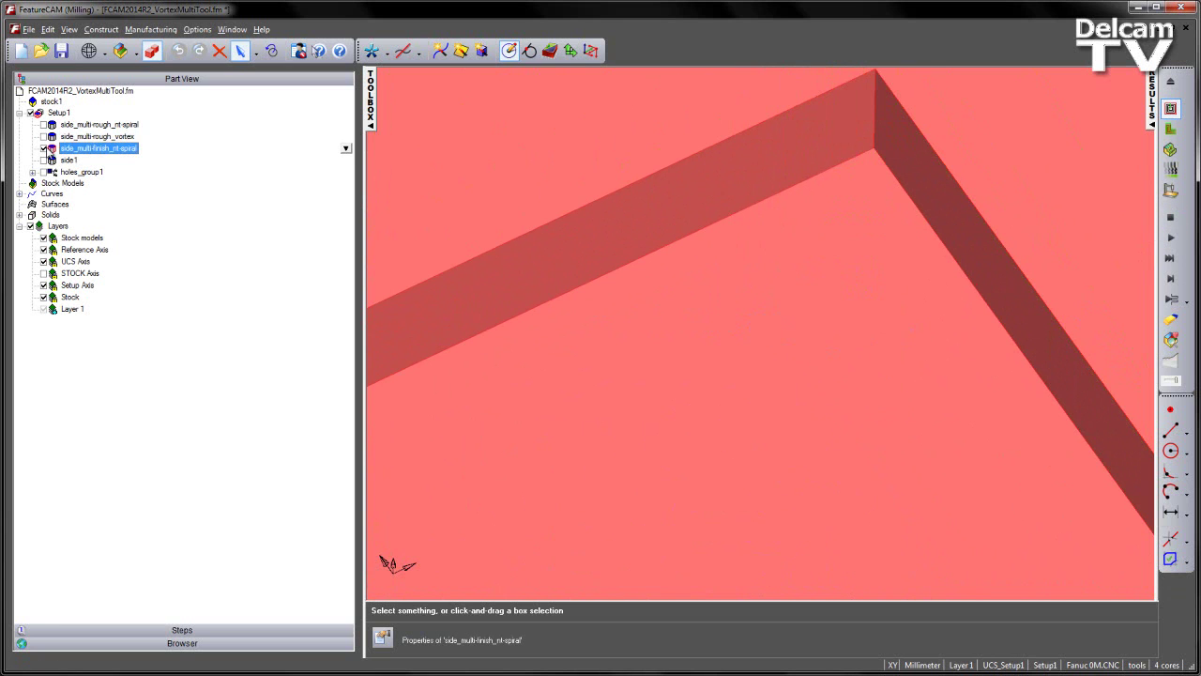
double_click(107, 151)
left_click(401, 160)
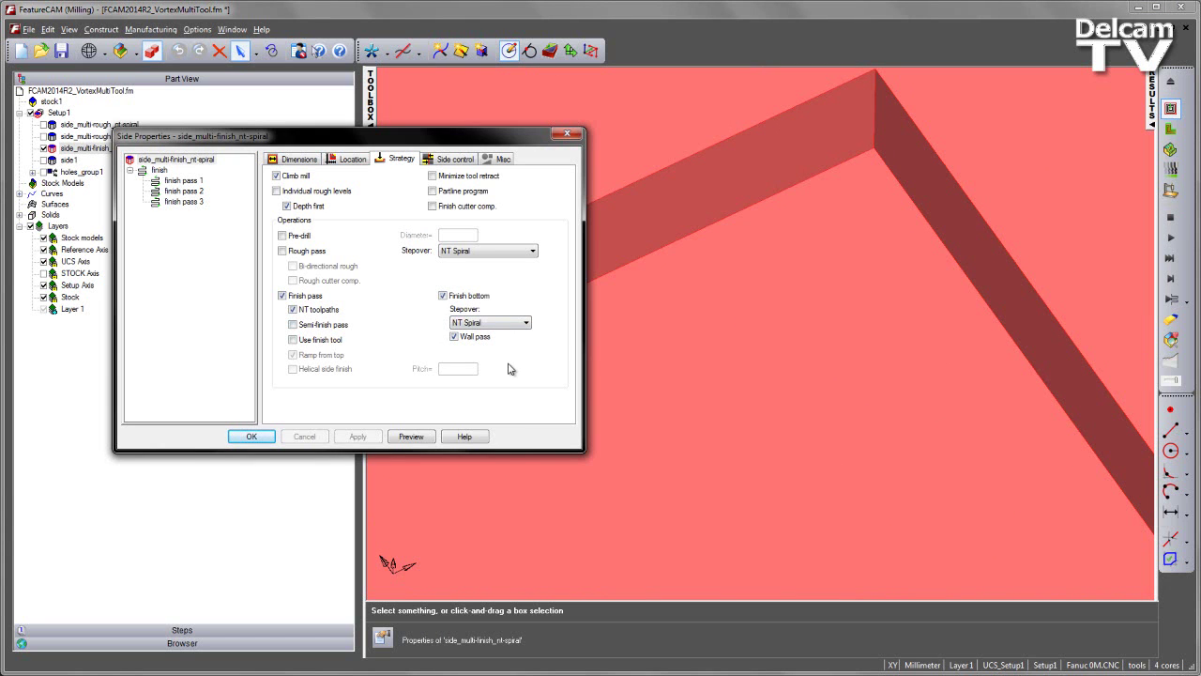
Step: Review the tool and milling attributes of finish pass 3 and close the finishing feature's properties
left_click(184, 201)
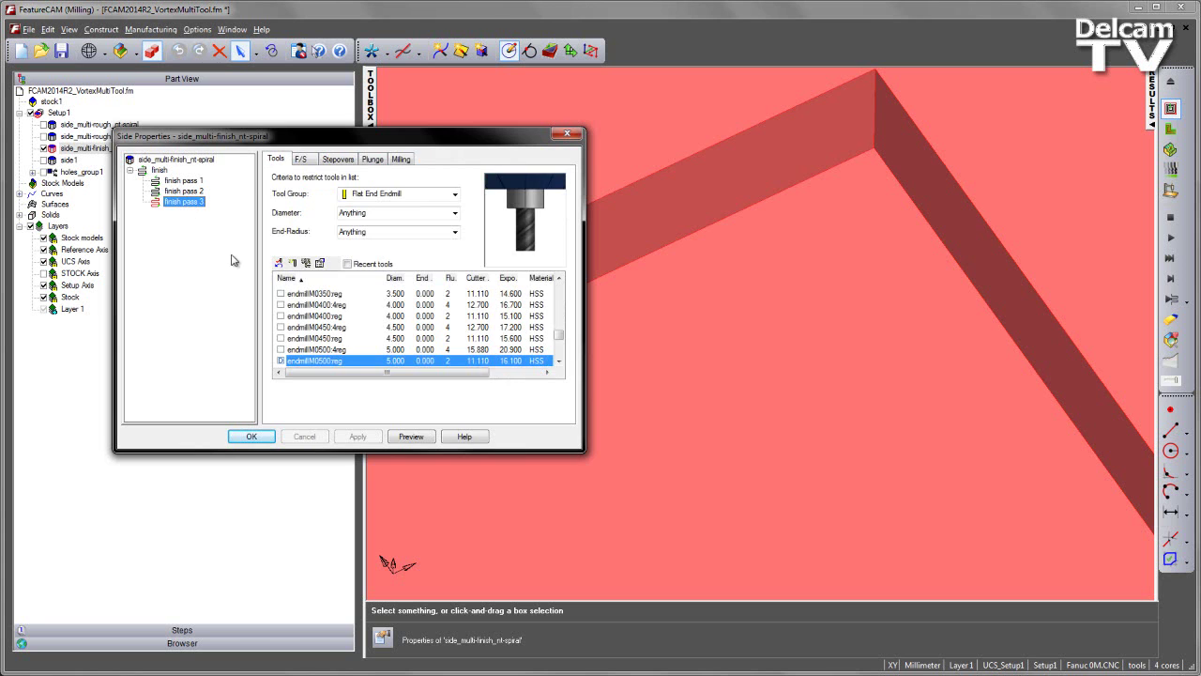
left_click(400, 159)
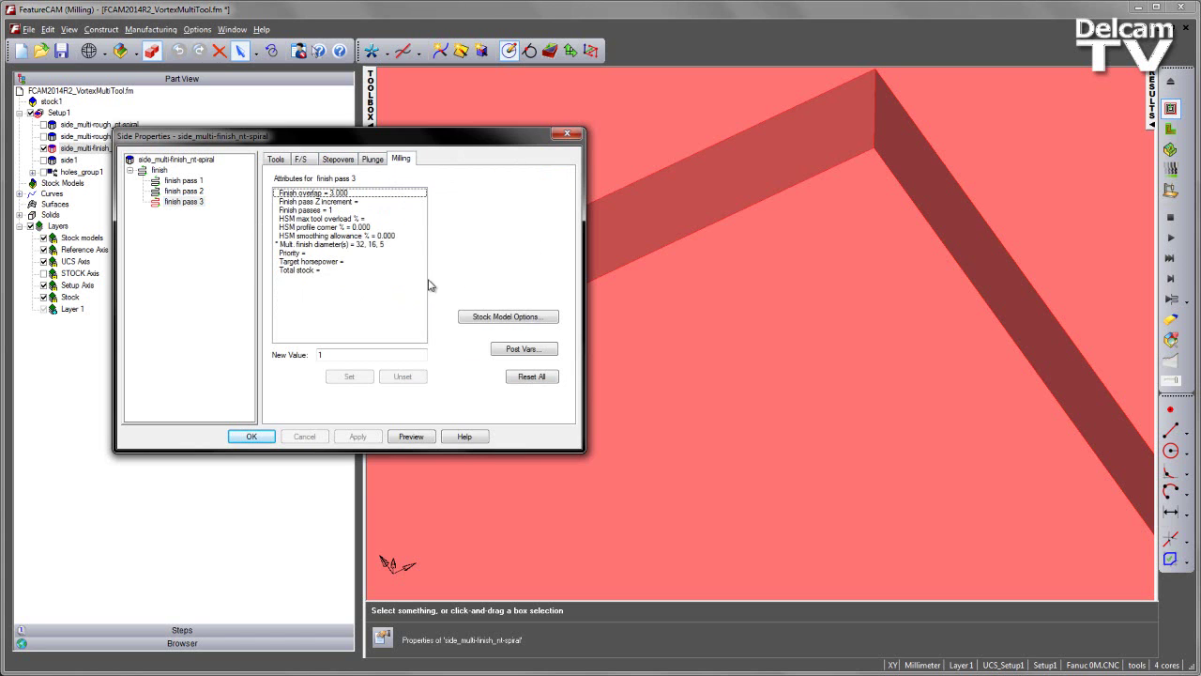
mouse_move(395, 326)
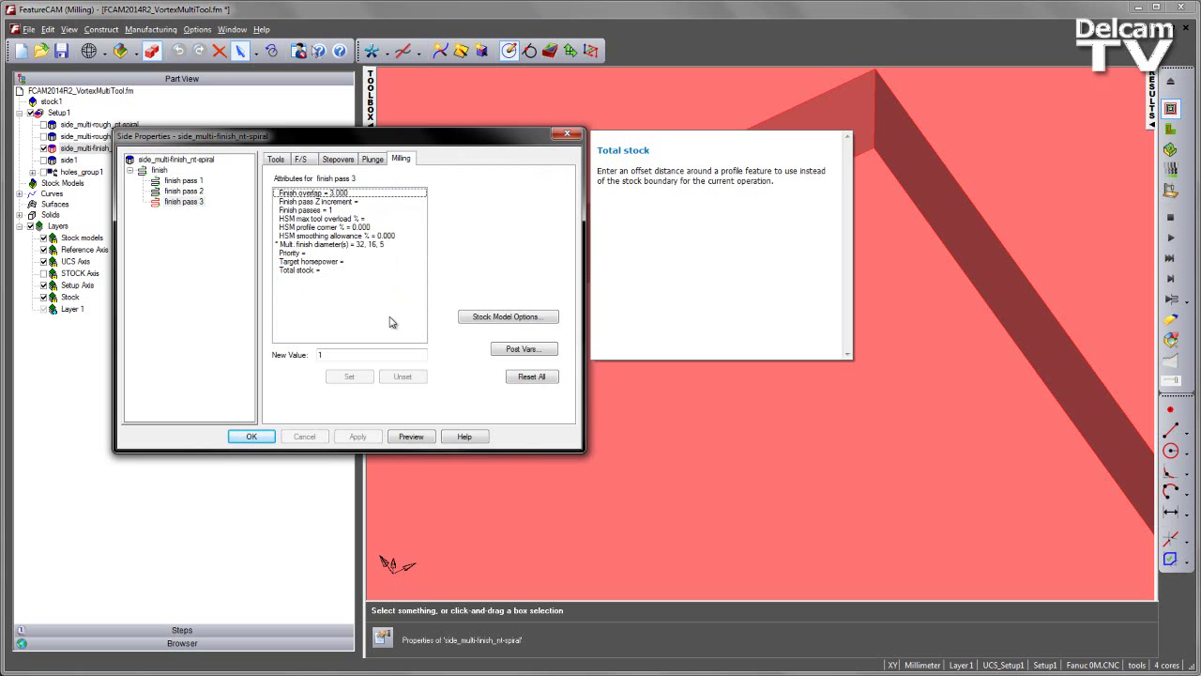
left_click(251, 437)
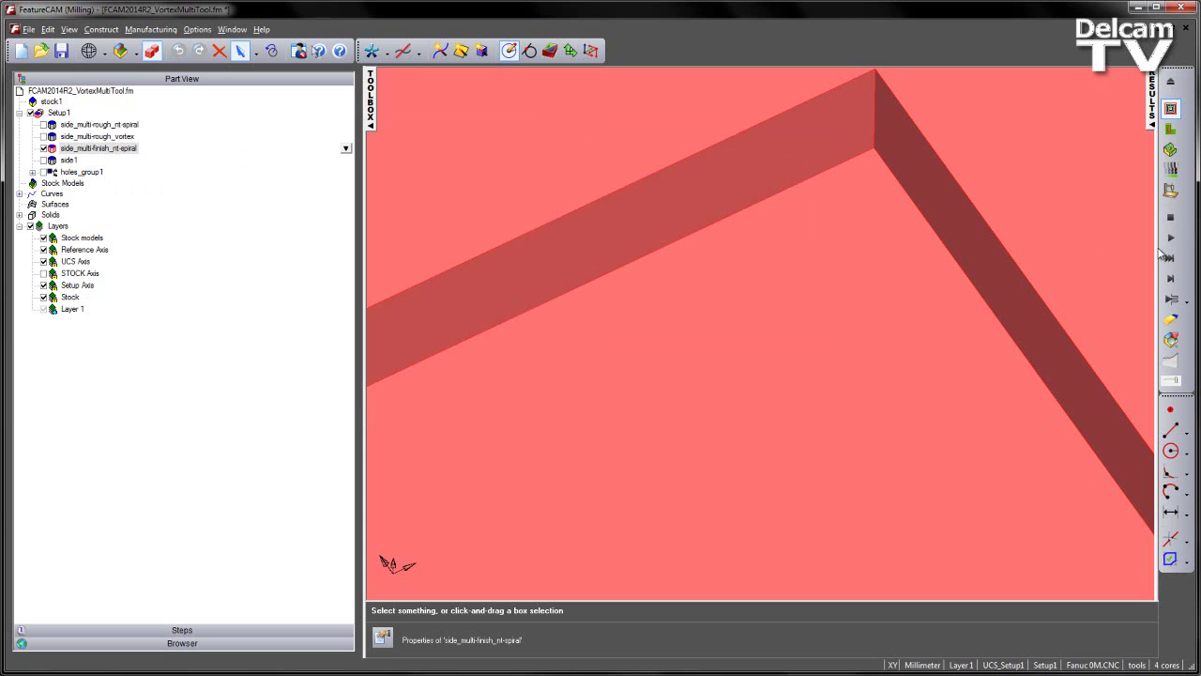
Step: Simulate the NT spiral finishing toolpath and examine its lead moves in the pocket corner
left_click(1170, 238)
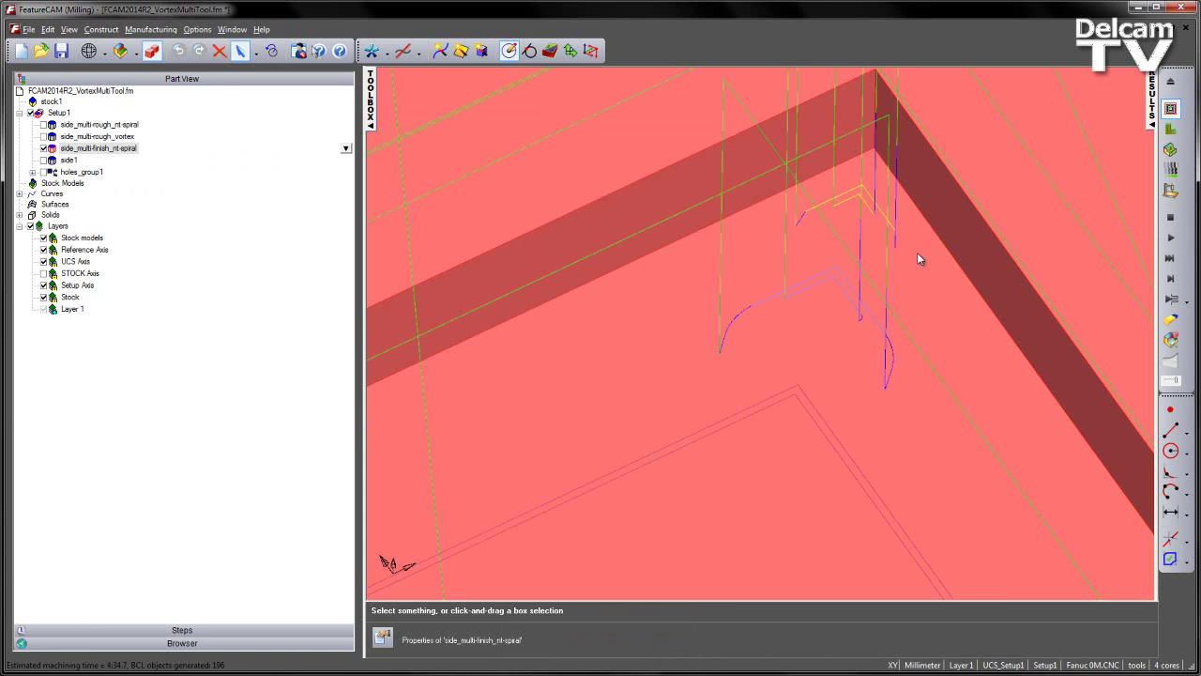
middle_click_drag(951, 381, 765, 225)
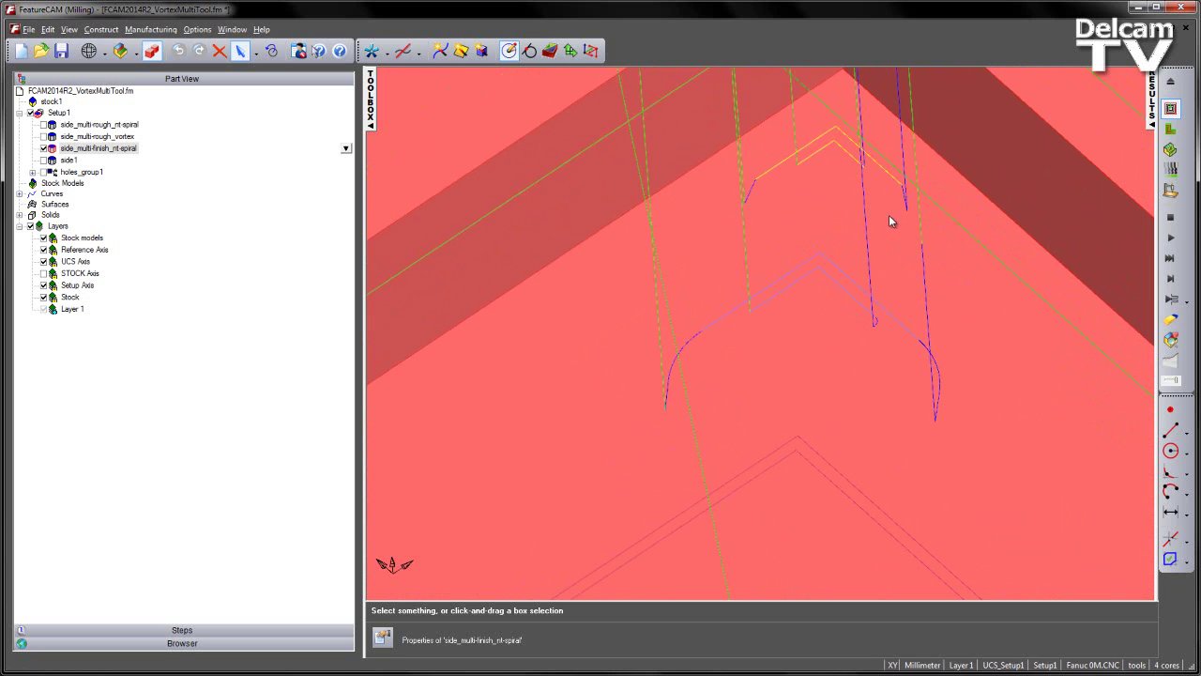
Step: Open the properties of side_multi-finish_nt-spiral and show the plunge and stepover settings of finish pass 3
left_click(94, 148)
double_click(94, 148)
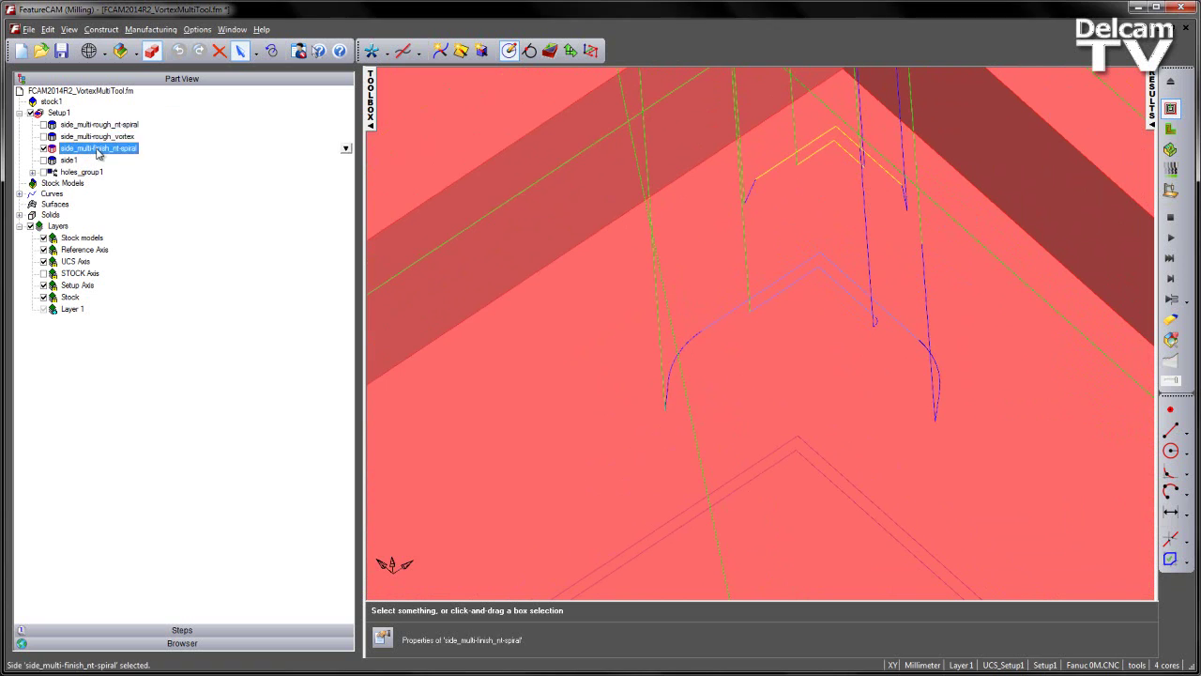
left_click(184, 201)
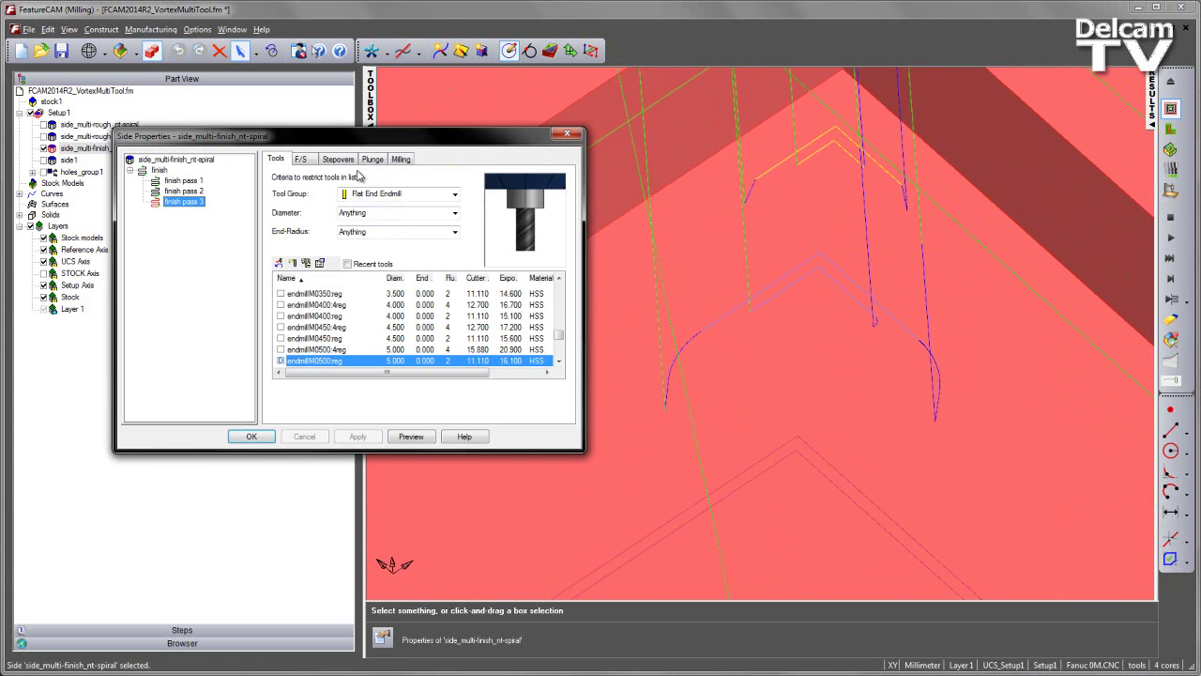
left_click(373, 160)
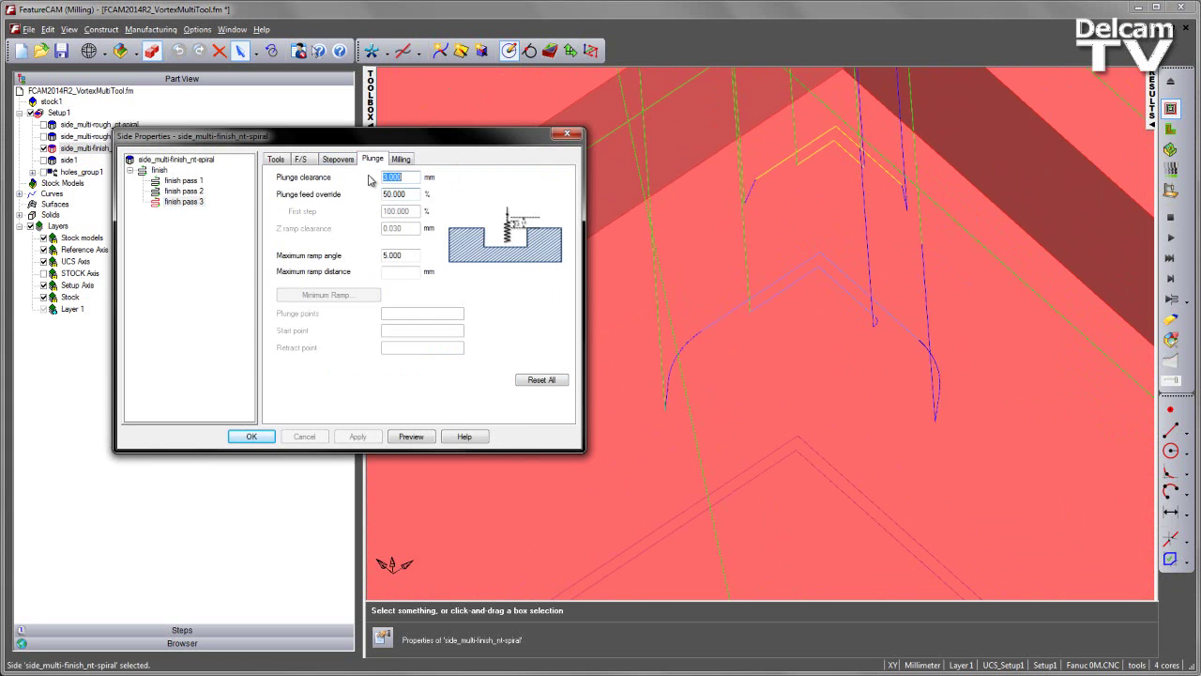
left_click(347, 161)
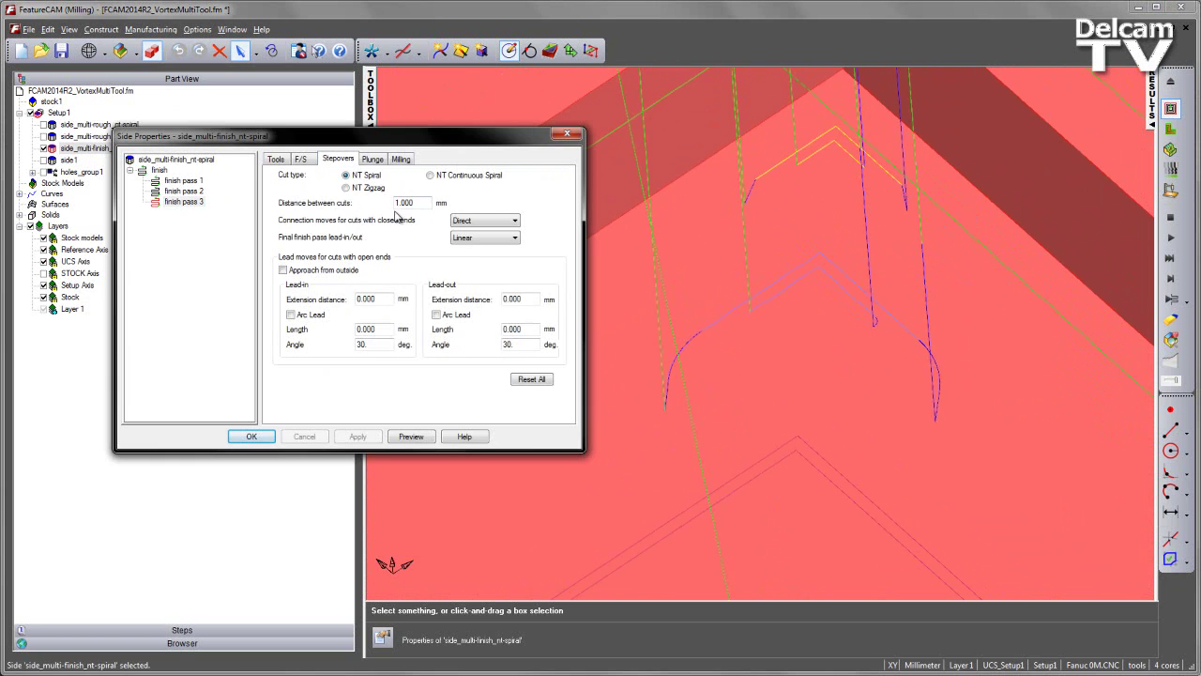
Step: Try to apply Arc Lead to both the lead-in and lead-out moves of finish pass 3
left_click(435, 314)
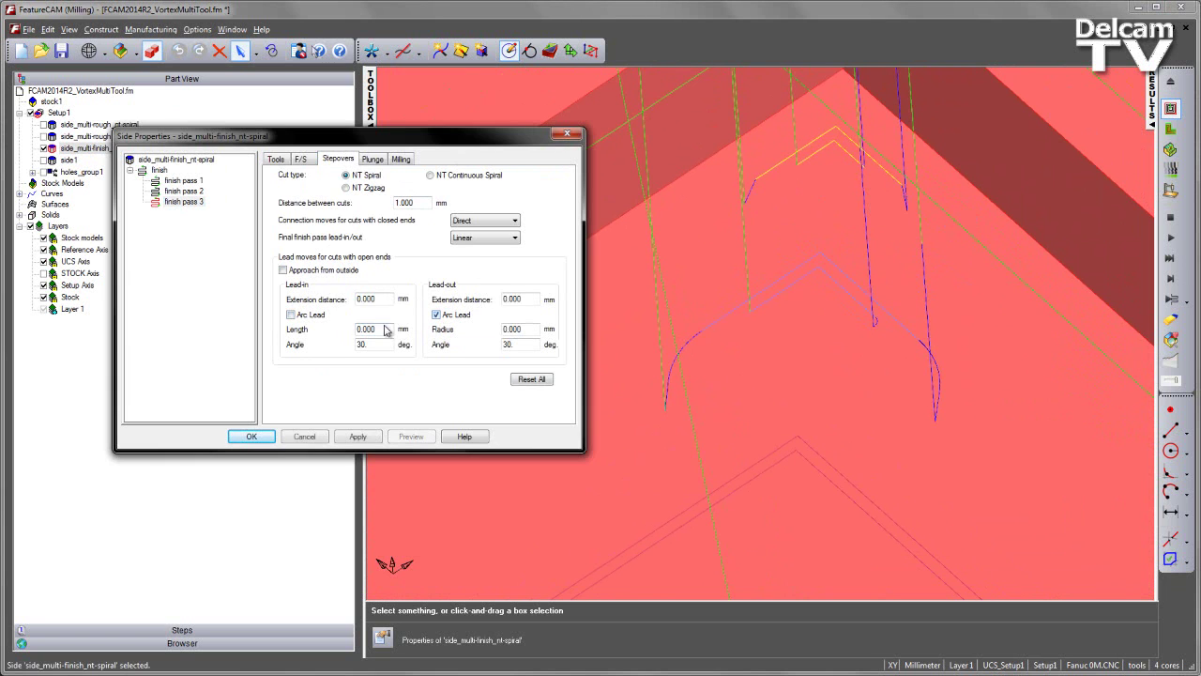
left_click(308, 315)
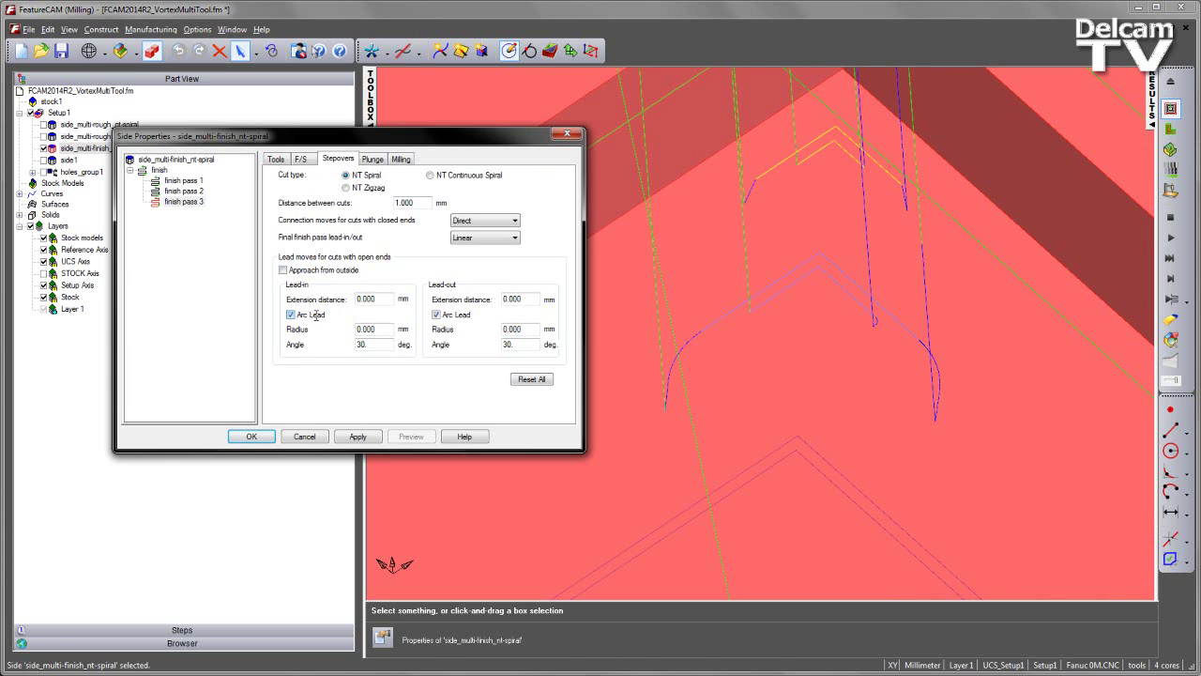
left_click(359, 437)
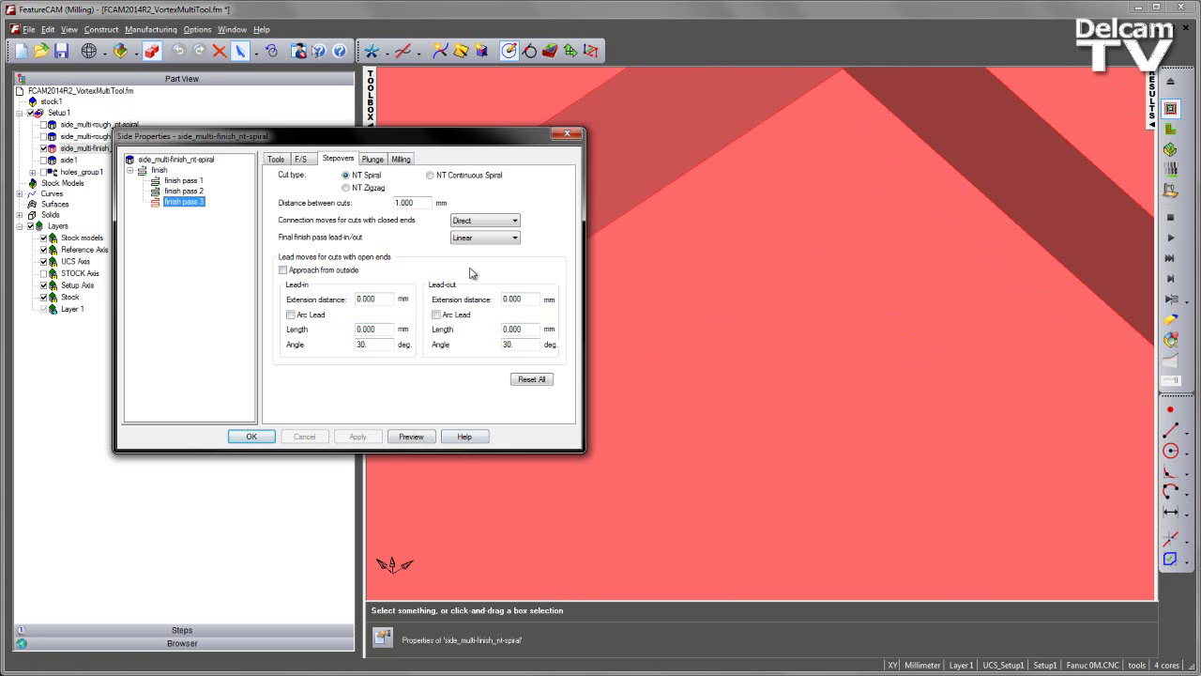
Step: Set the final finish pass lead-in/out of finish pass 3 to Arc and close the feature's properties
left_click(497, 237)
left_click(487, 253)
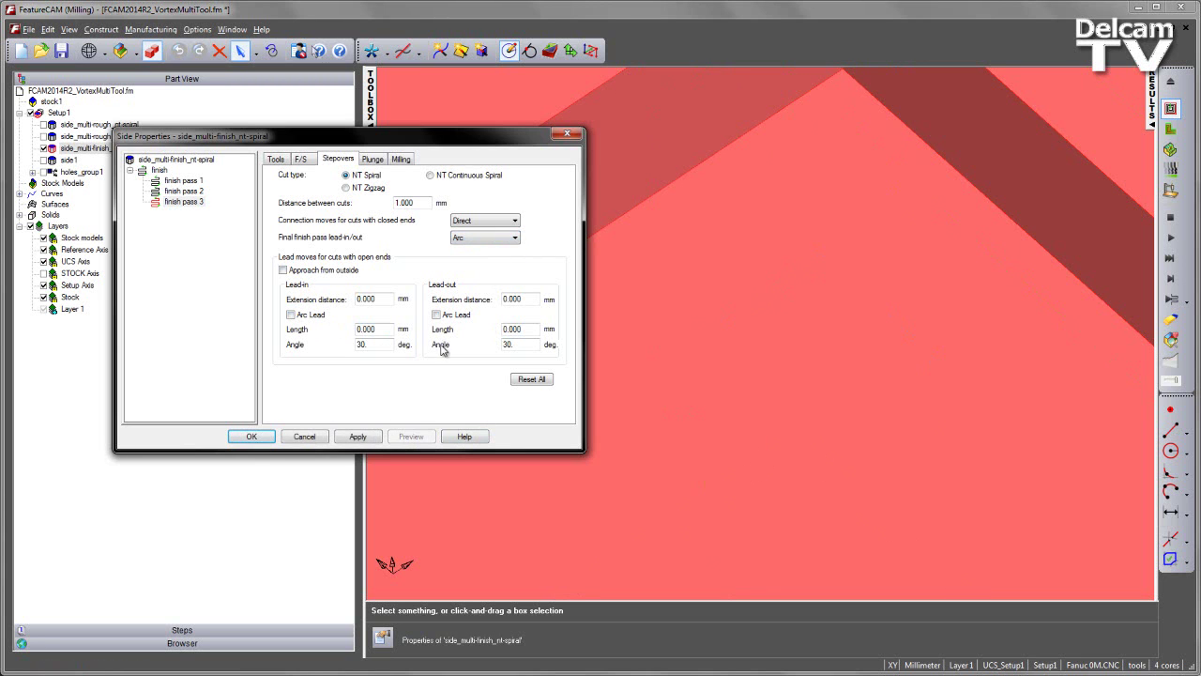
left_click(358, 437)
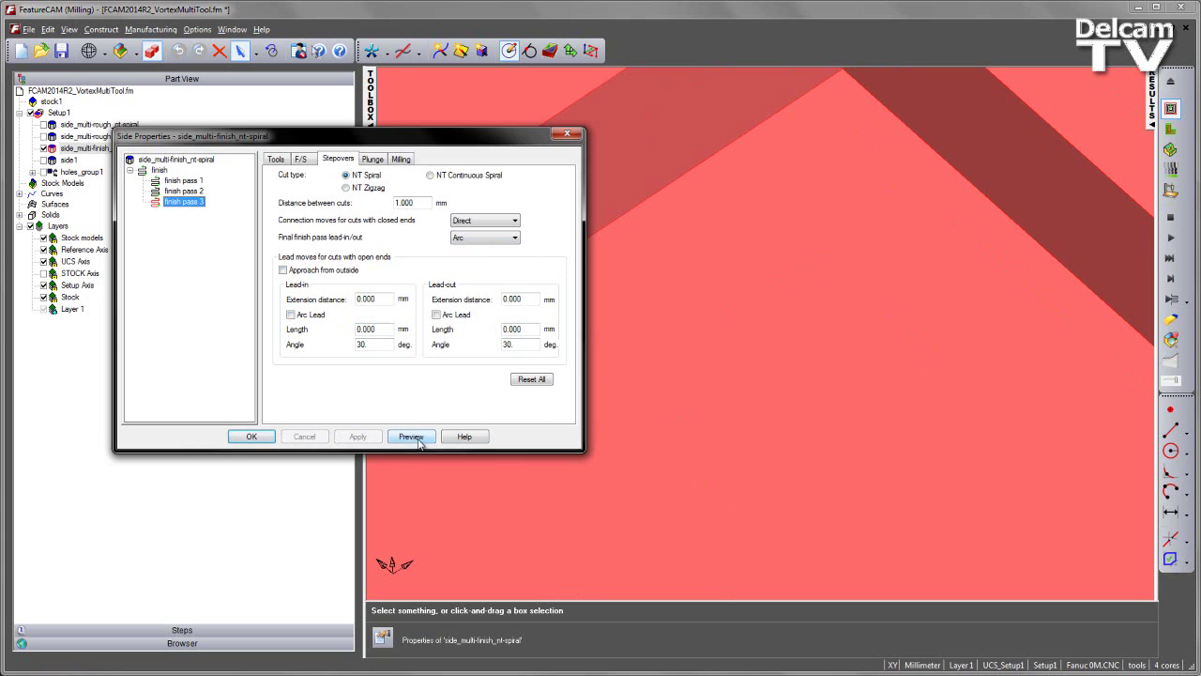
left_click(267, 442)
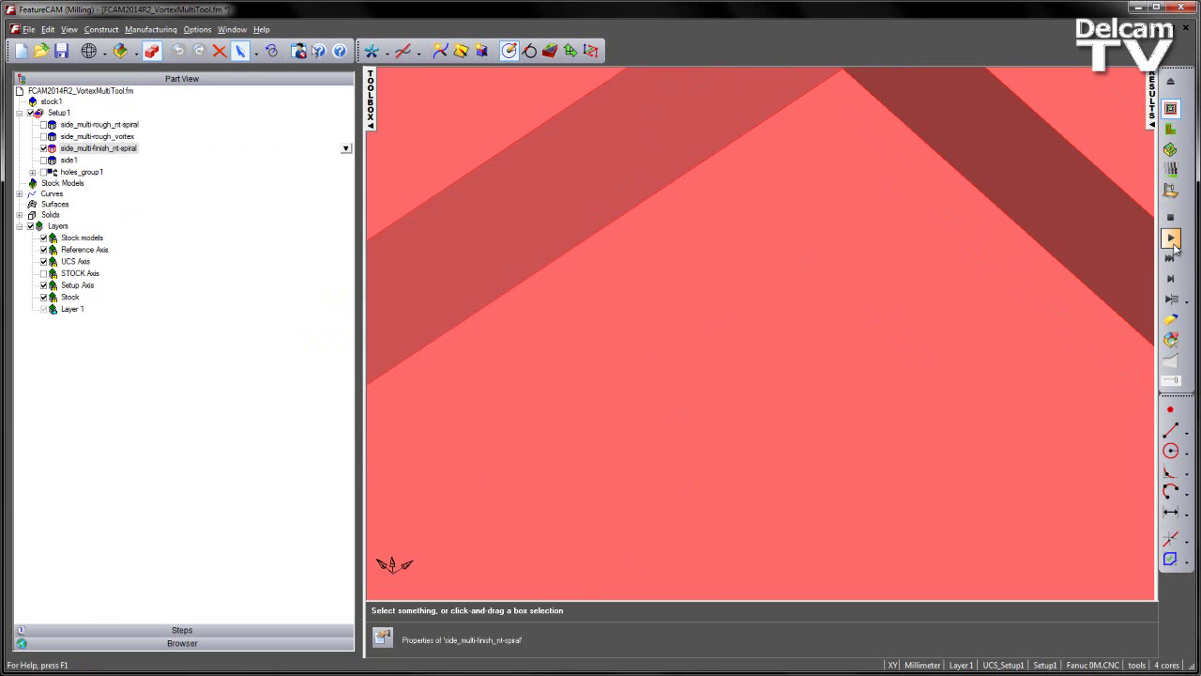
Step: Simulate the finishing toolpath with arc lead moves, examine it in the pocket corner, and clear the simulation
left_click(1171, 240)
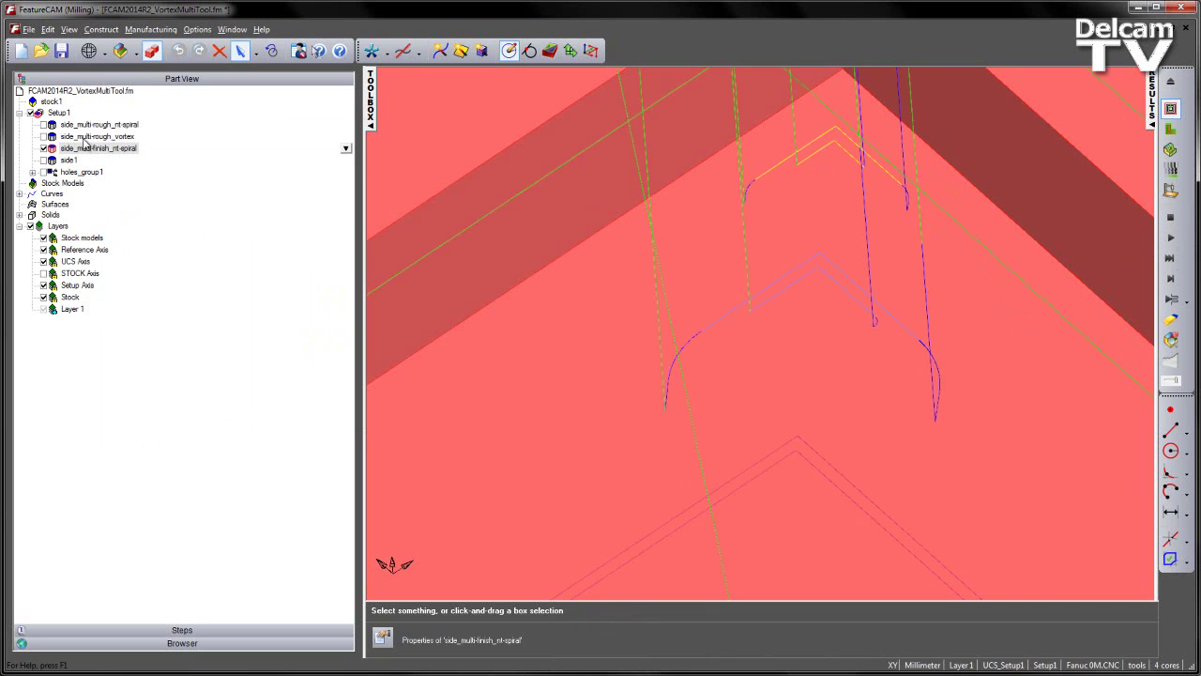
left_click(90, 152)
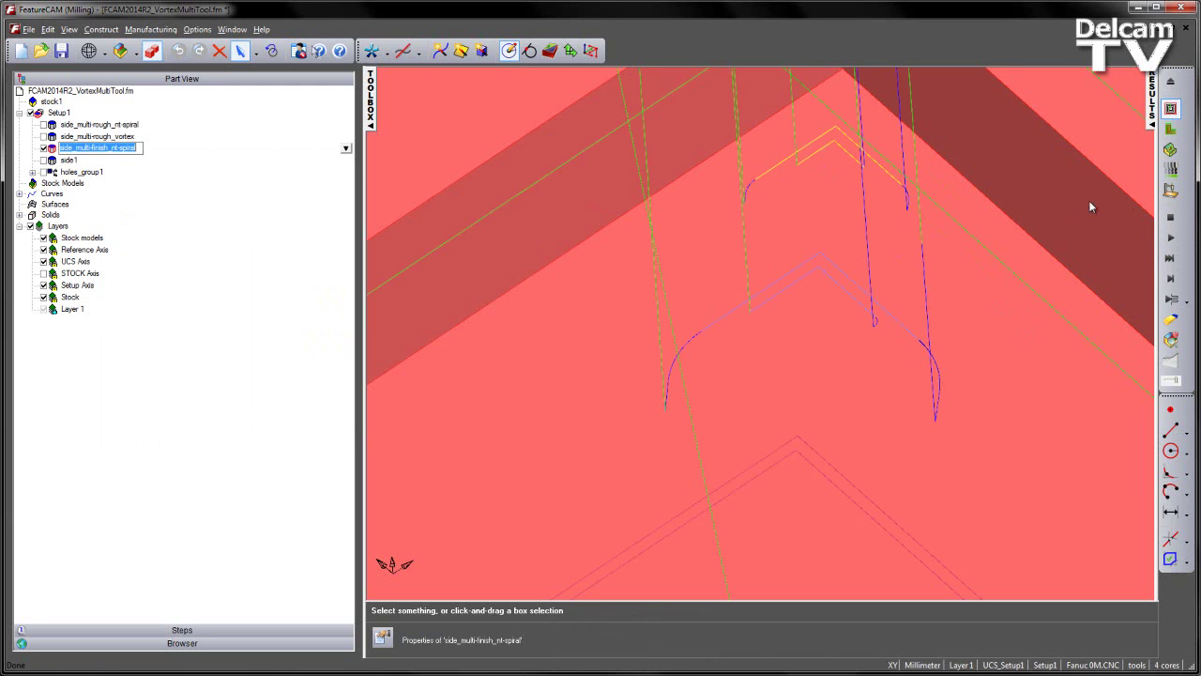
left_click(1170, 217)
left_click(787, 245)
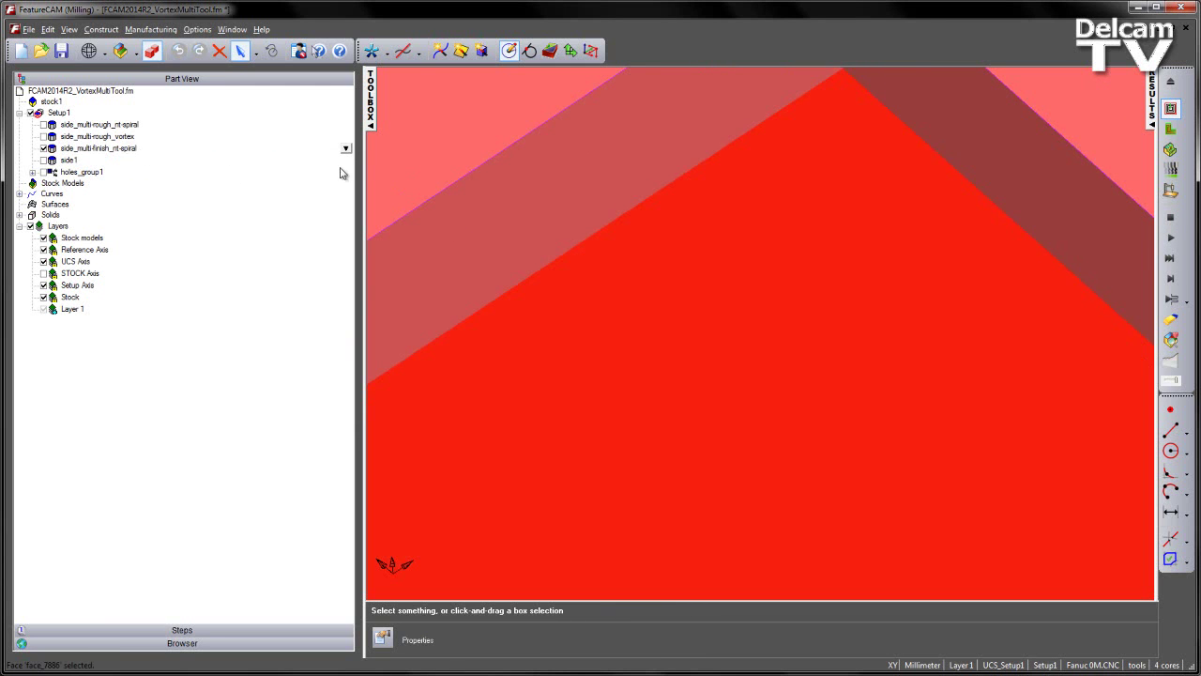
Step: Reopen the finishing feature's properties and compare the milling attributes and stock model option availability of finish passes 1, 2 and 3
left_click(385, 151)
double_click(120, 153)
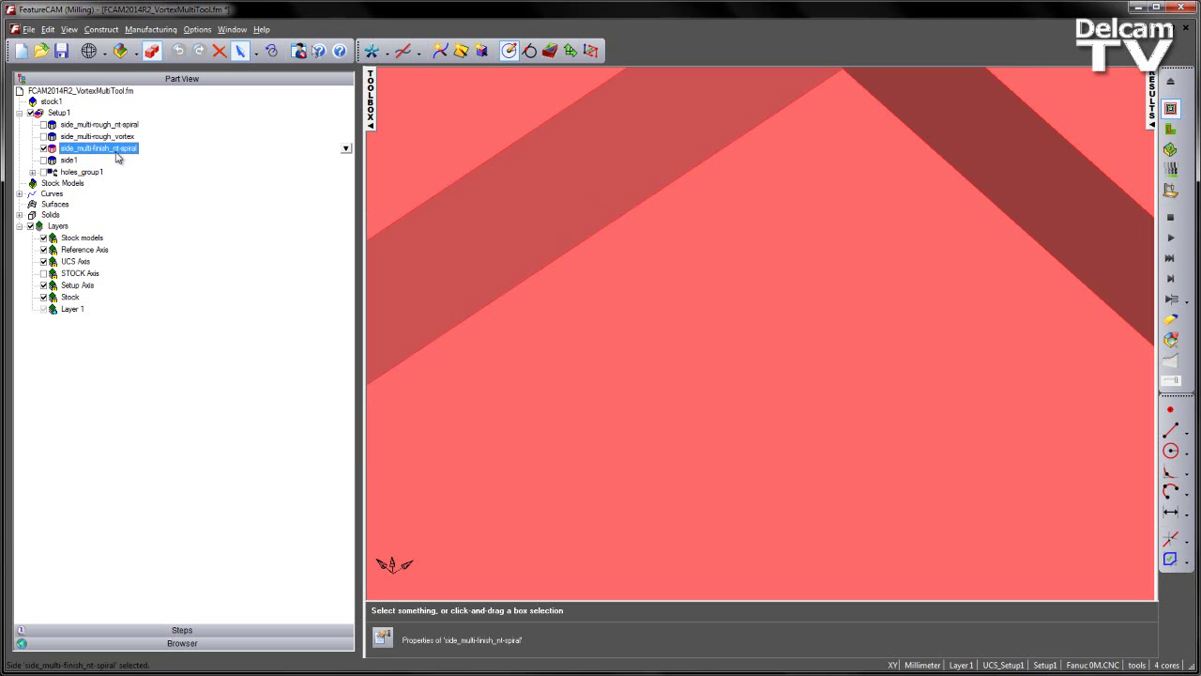
left_click_drag(258, 143, 213, 123)
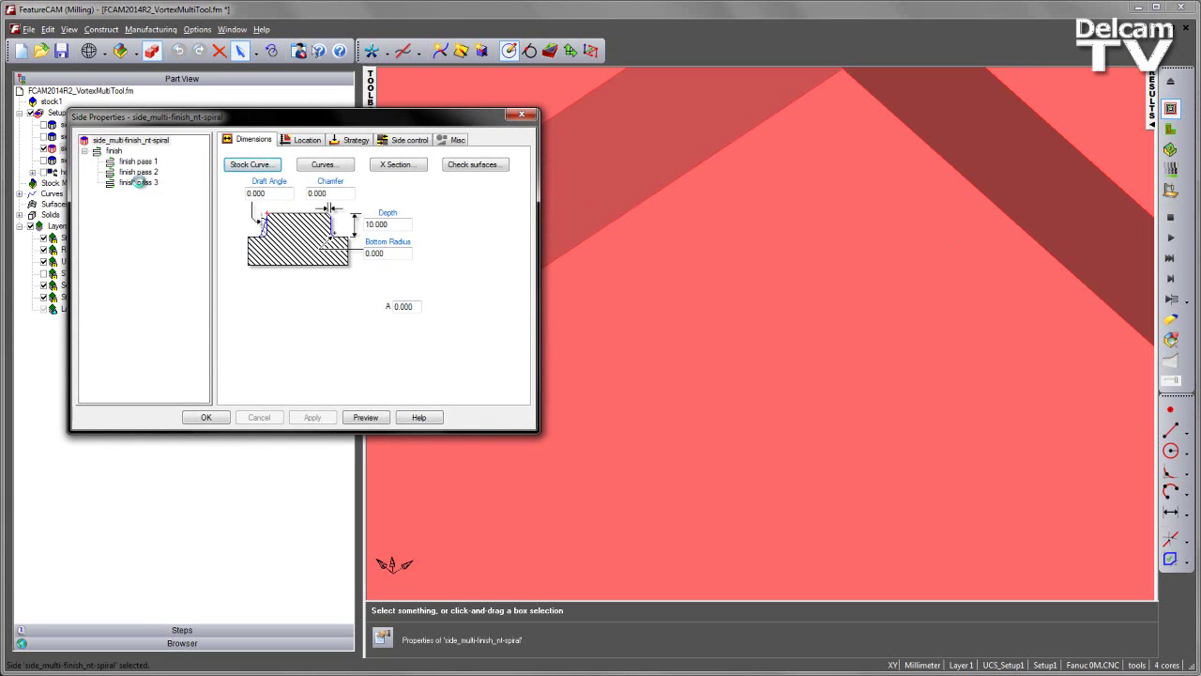
left_click(138, 182)
left_click(357, 142)
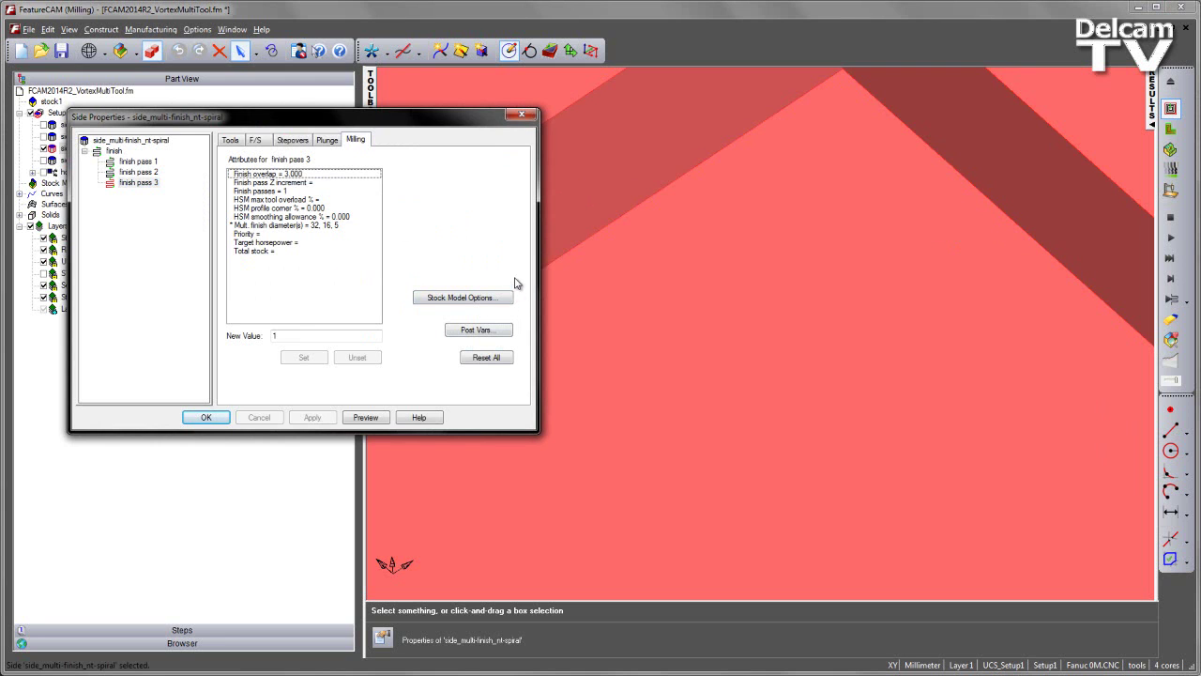
left_click(131, 162)
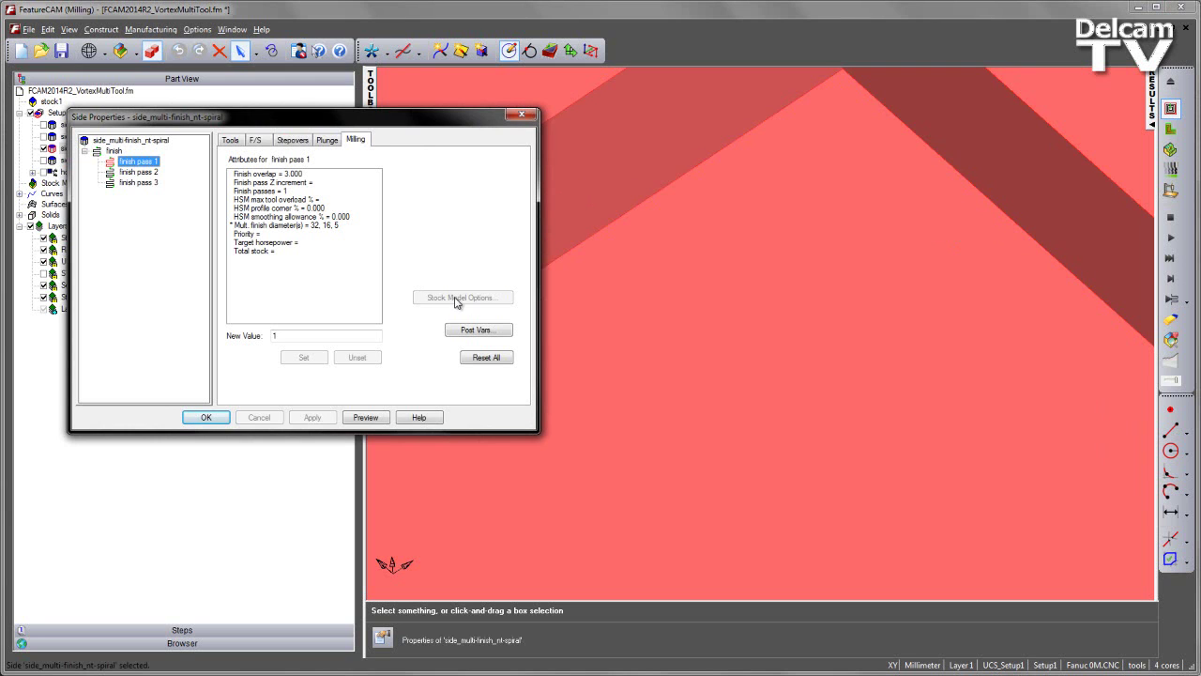
left_click(140, 172)
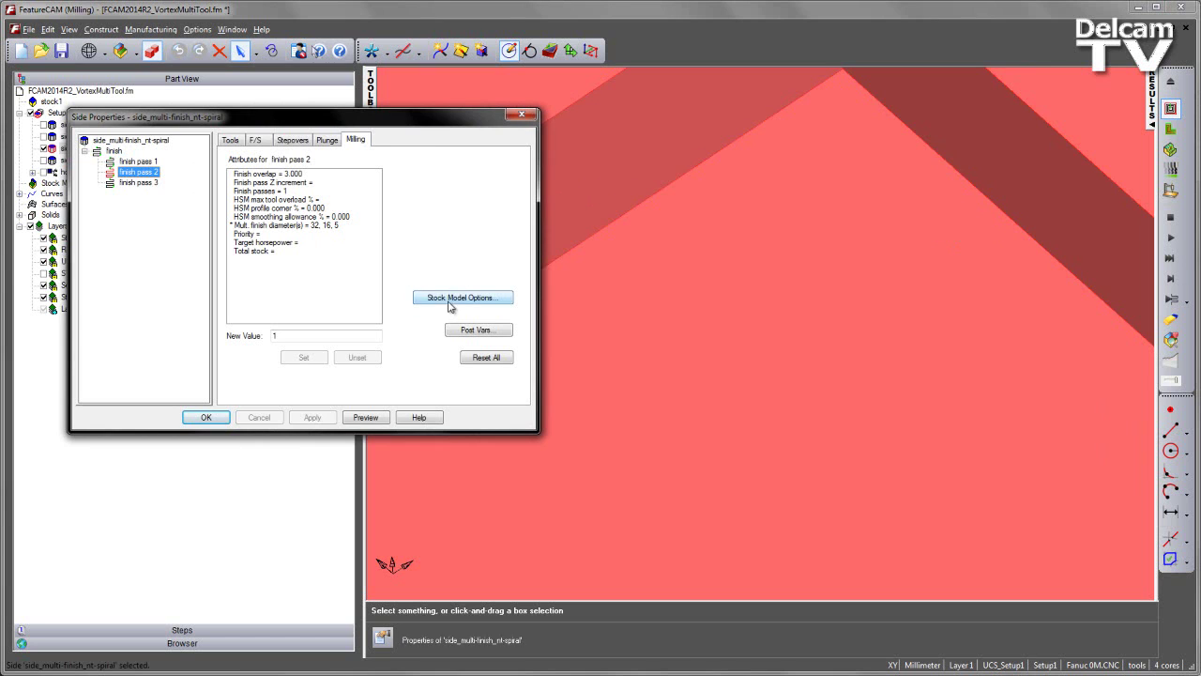
left_click(148, 184)
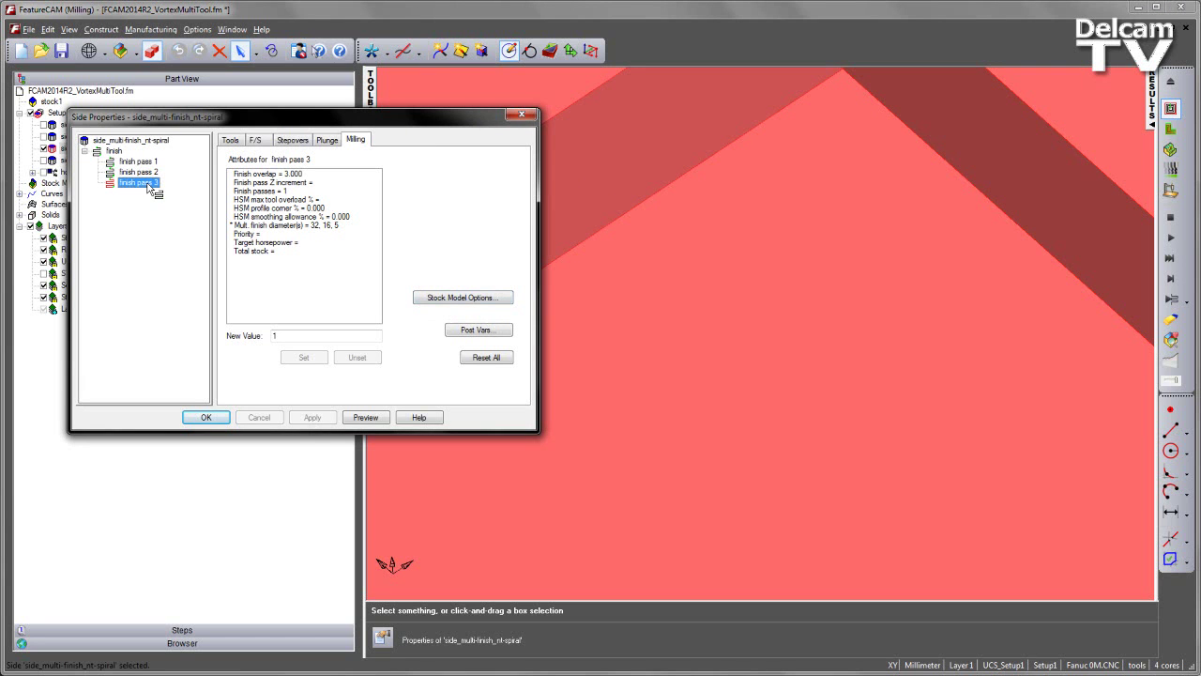
Step: Set the stock model's Expand area by value to 1 for finish pass 3, close the properties, and simulate the finishing toolpath
left_click(489, 304)
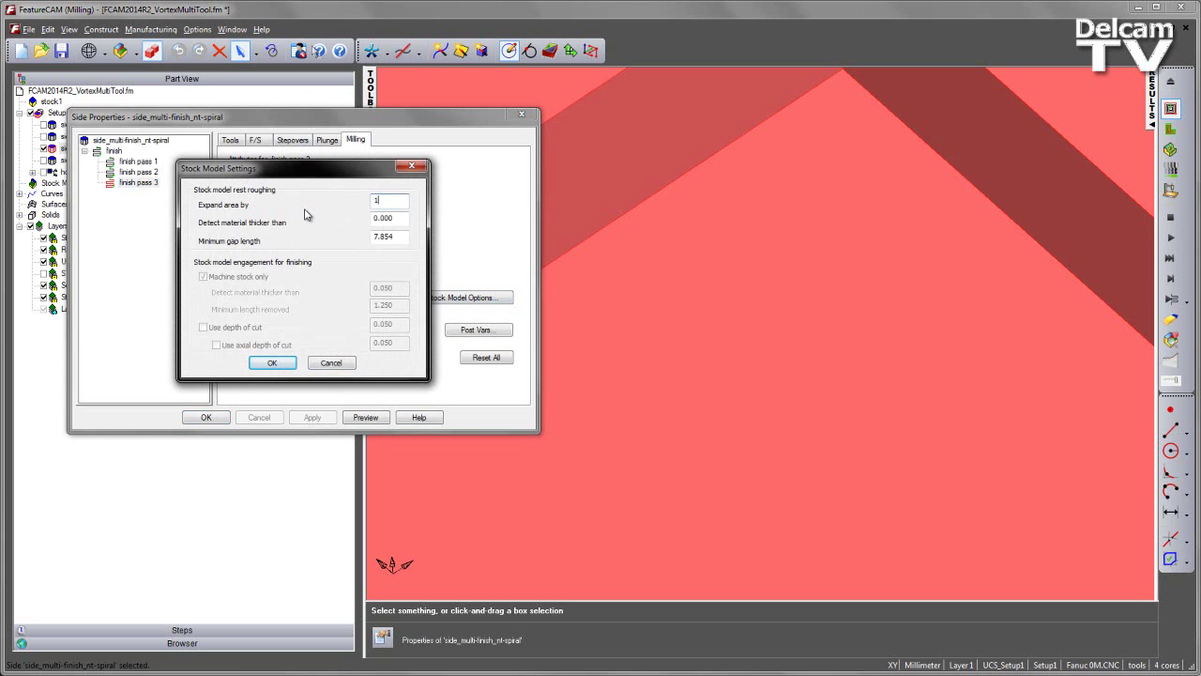
type("1")
left_click(272, 362)
left_click(310, 417)
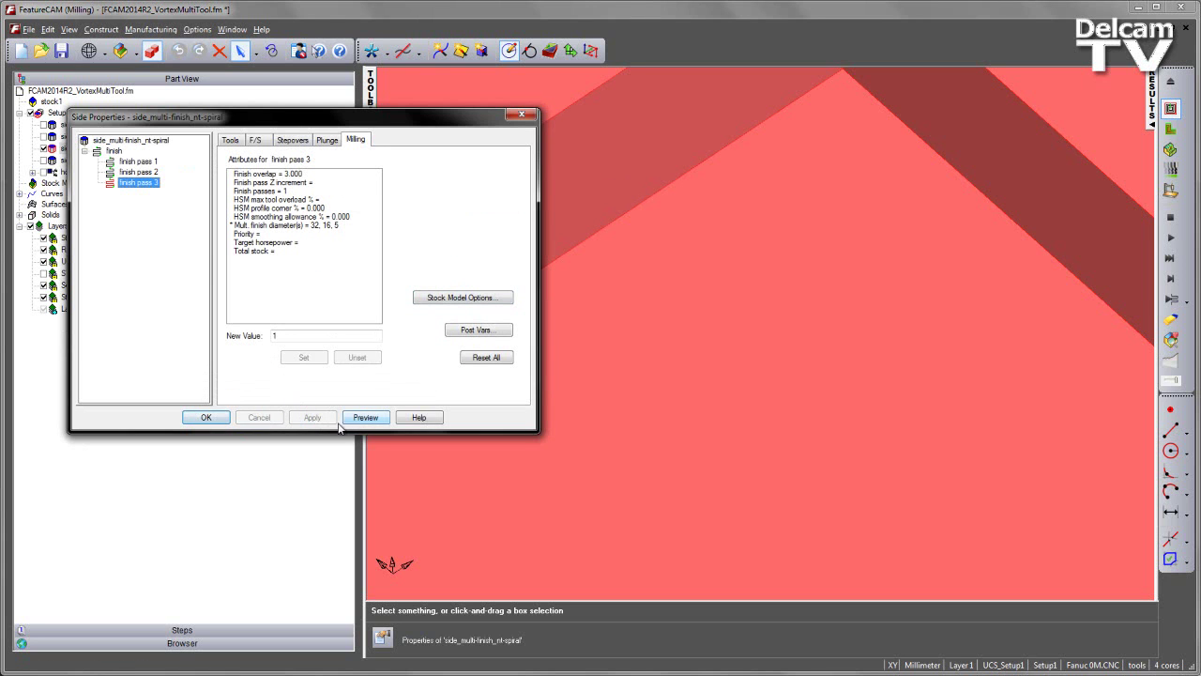
left_click(206, 417)
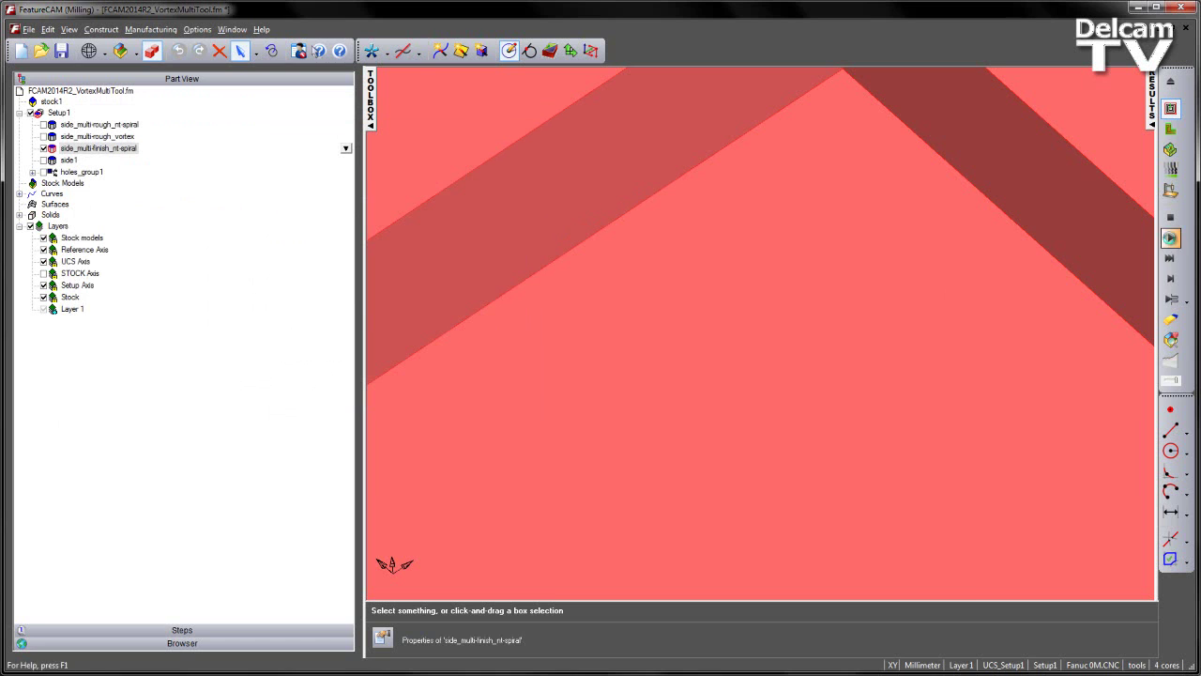
left_click(1170, 238)
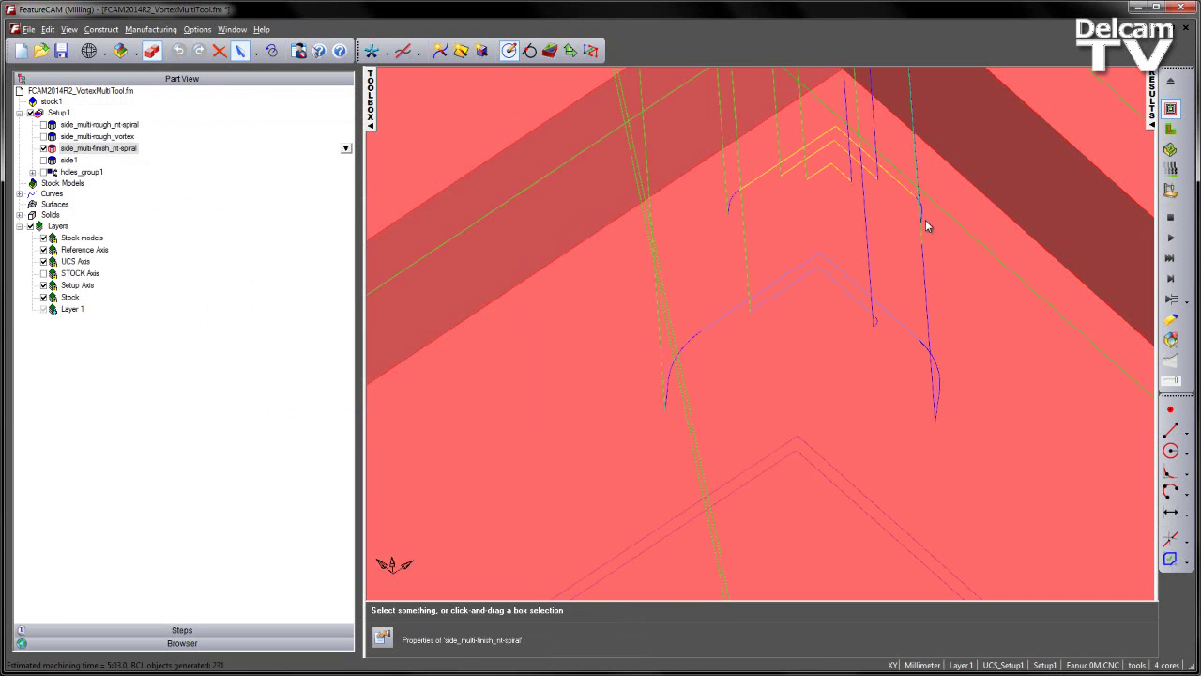